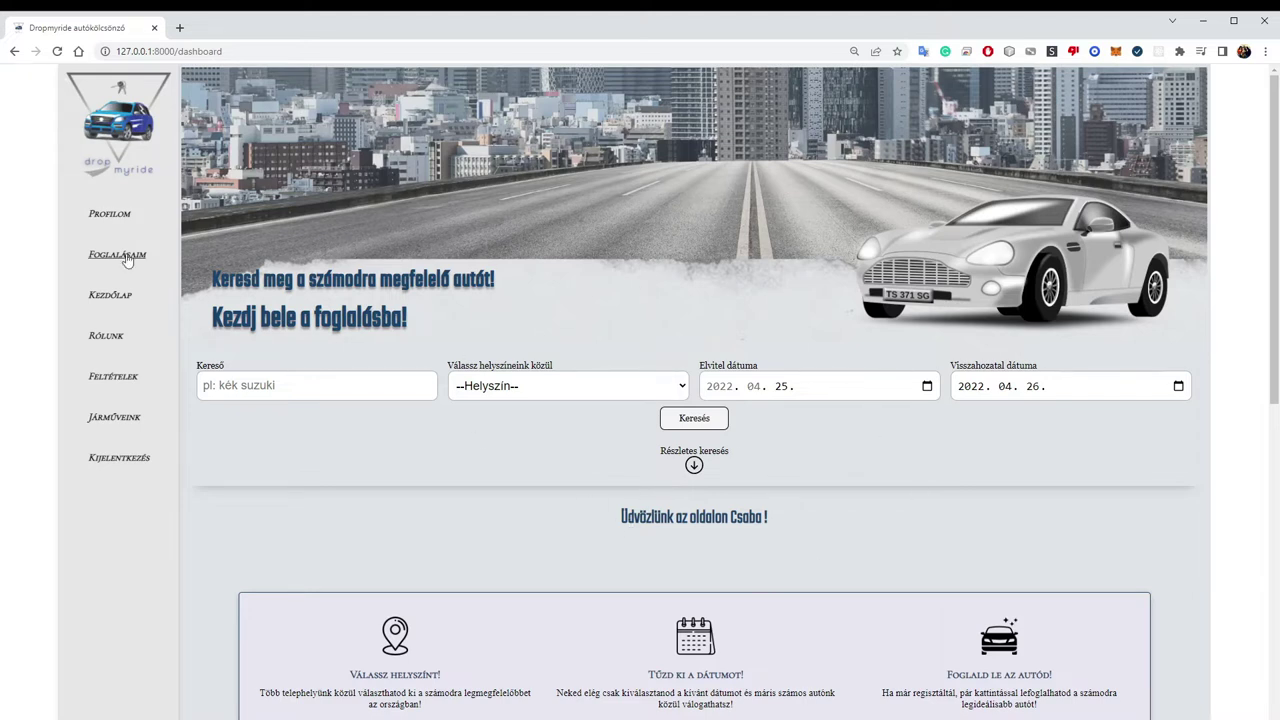
Check Foglalásaim, then browse the full vehicle catalogue on Járműveink.
click(117, 256)
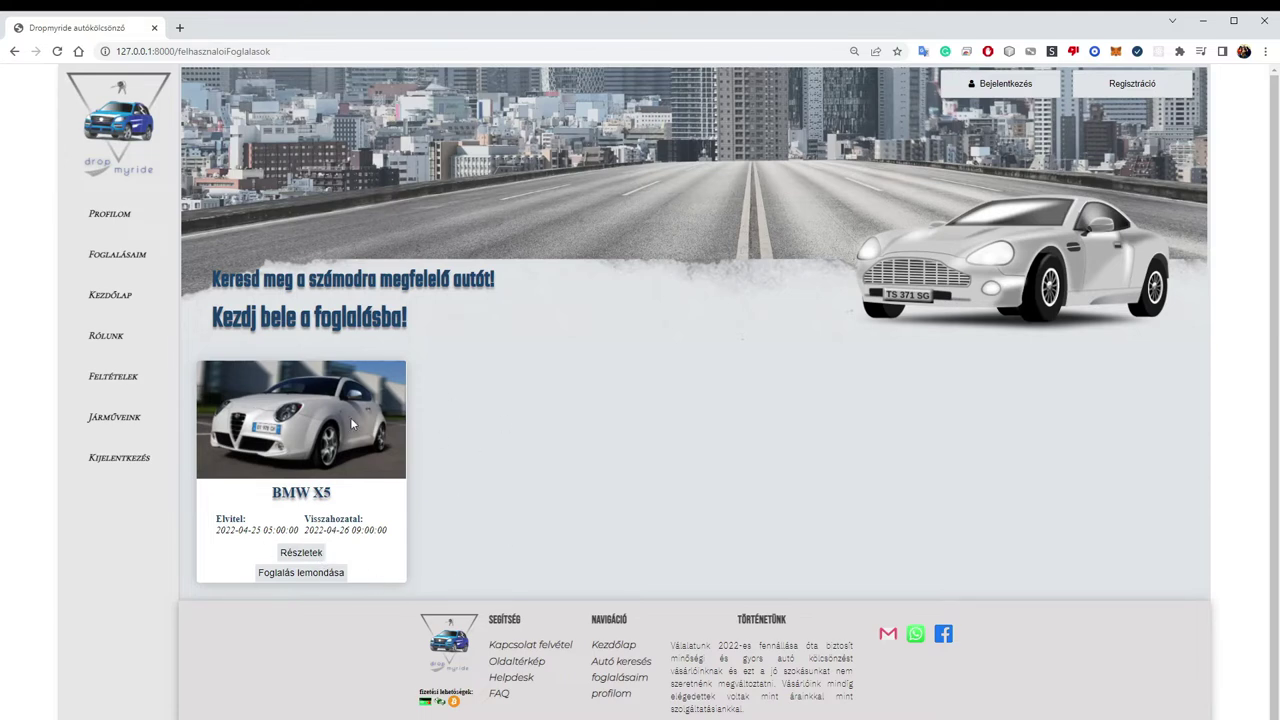
click(127, 419)
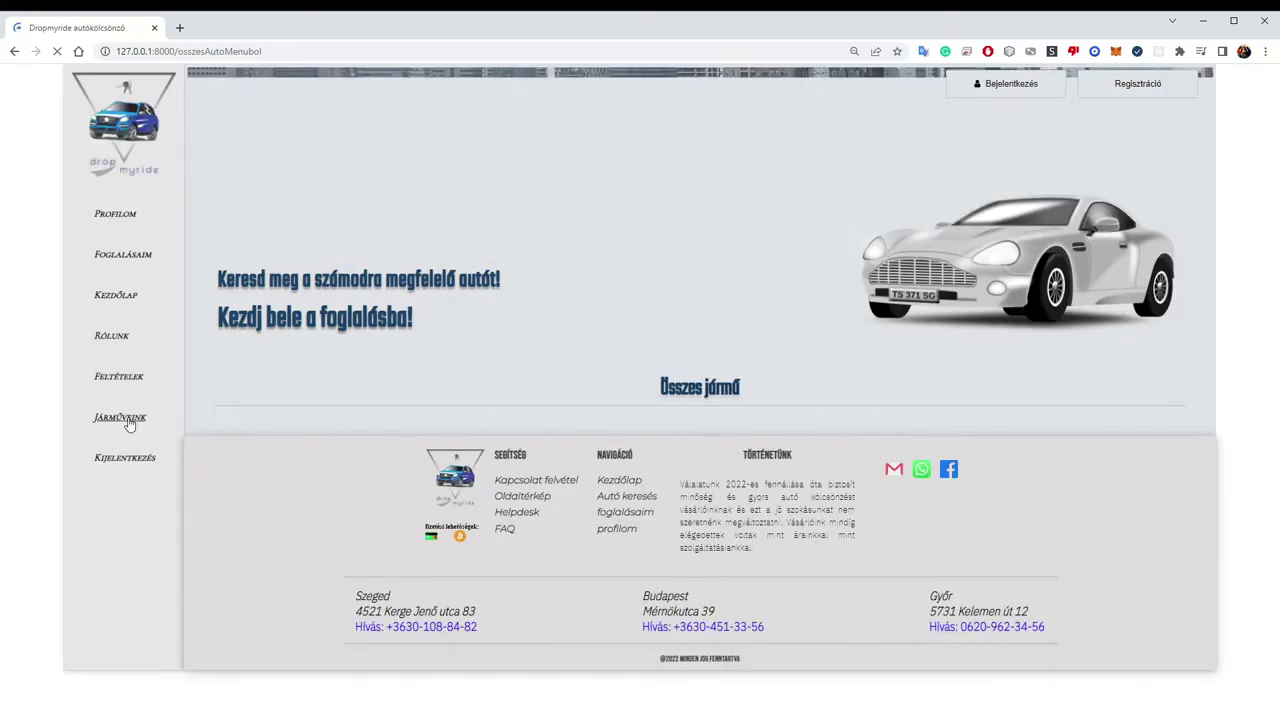
scroll(443, 477, down, 3)
scroll(443, 477, down, 3)
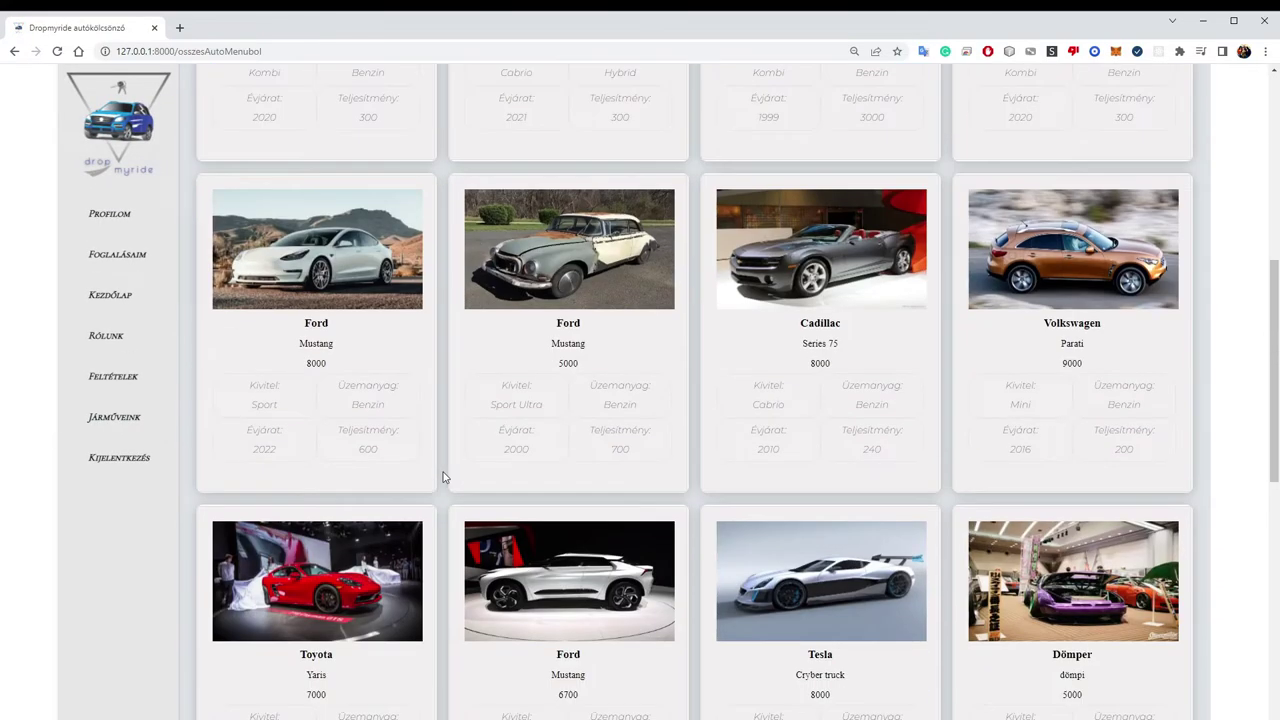
scroll(445, 478, down, 3)
scroll(445, 478, down, 2)
scroll(445, 478, up, 7)
scroll(447, 476, up, 3)
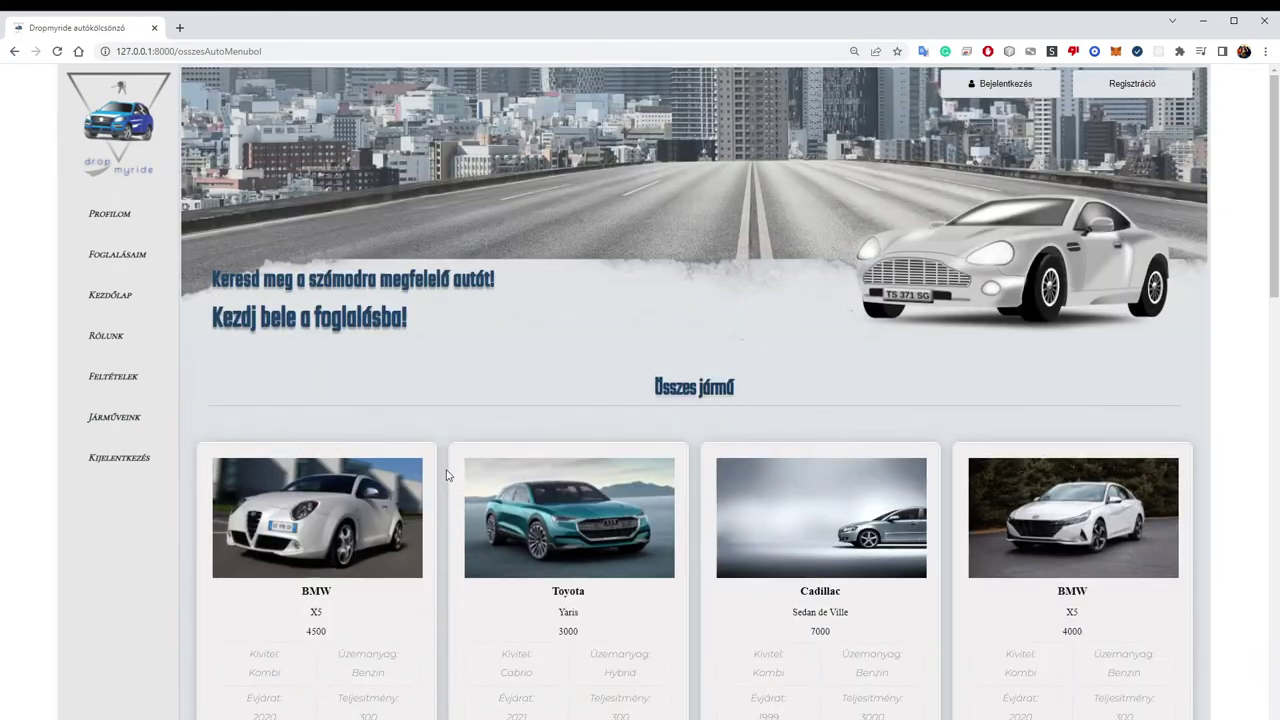
scroll(340, 431, down, 1)
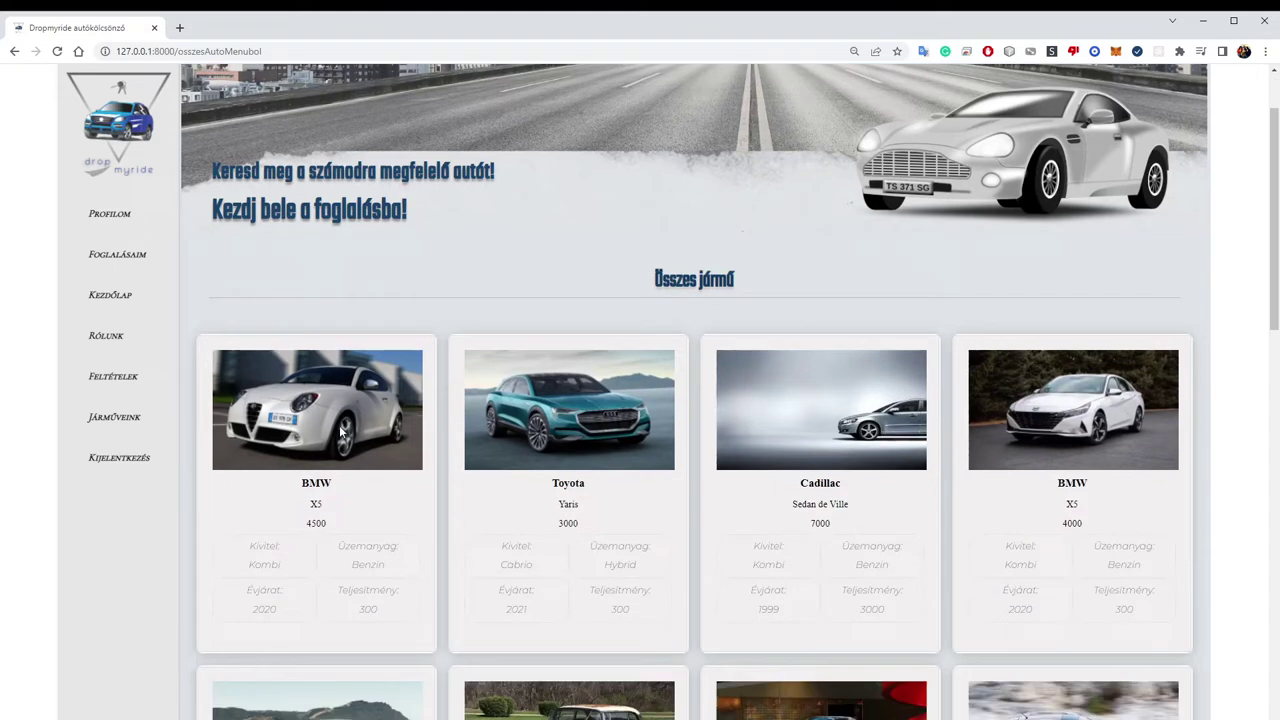
scroll(340, 431, up, 1)
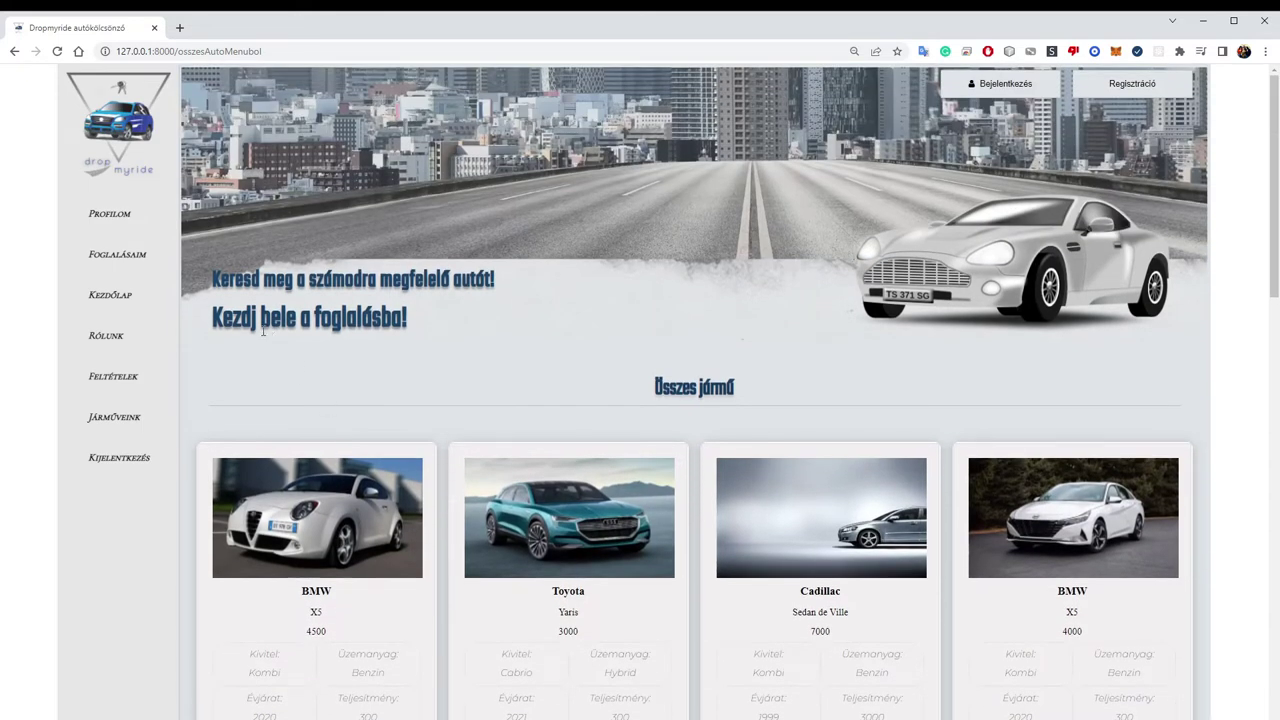
View the Profilom page with the placeholder avatar and account details.
click(140, 254)
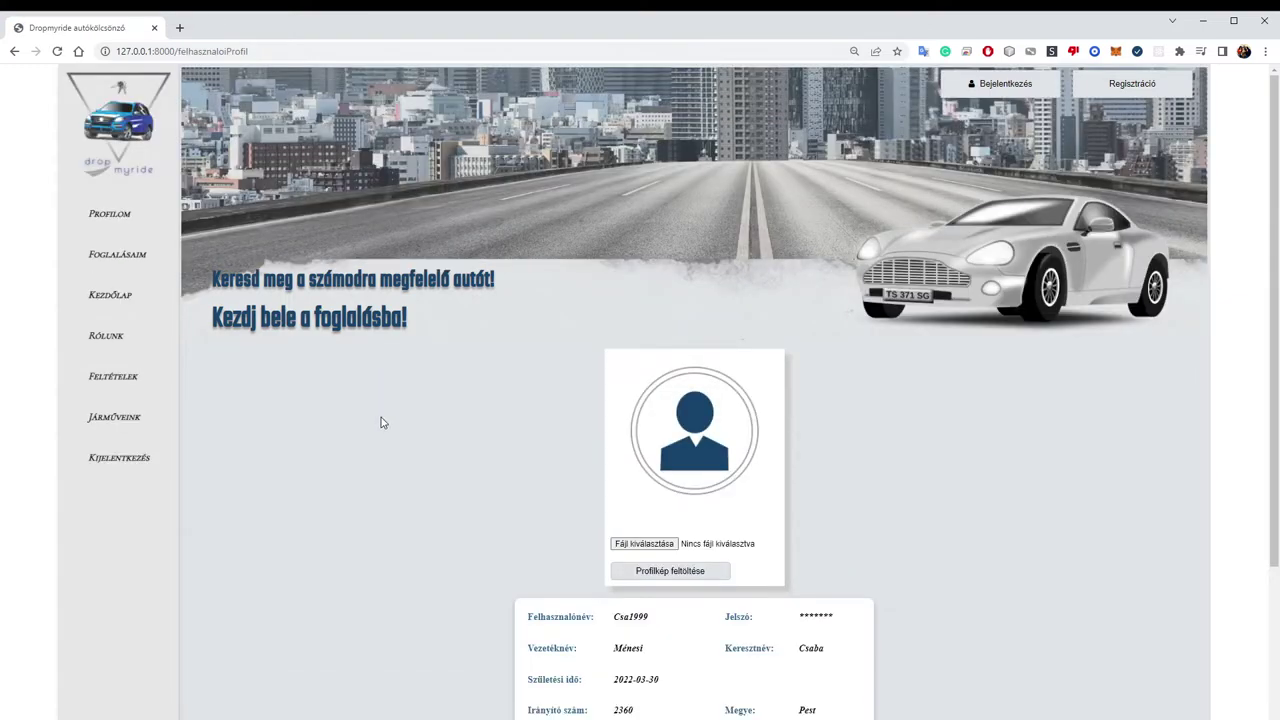
scroll(380, 422, down, 3)
scroll(379, 419, up, 3)
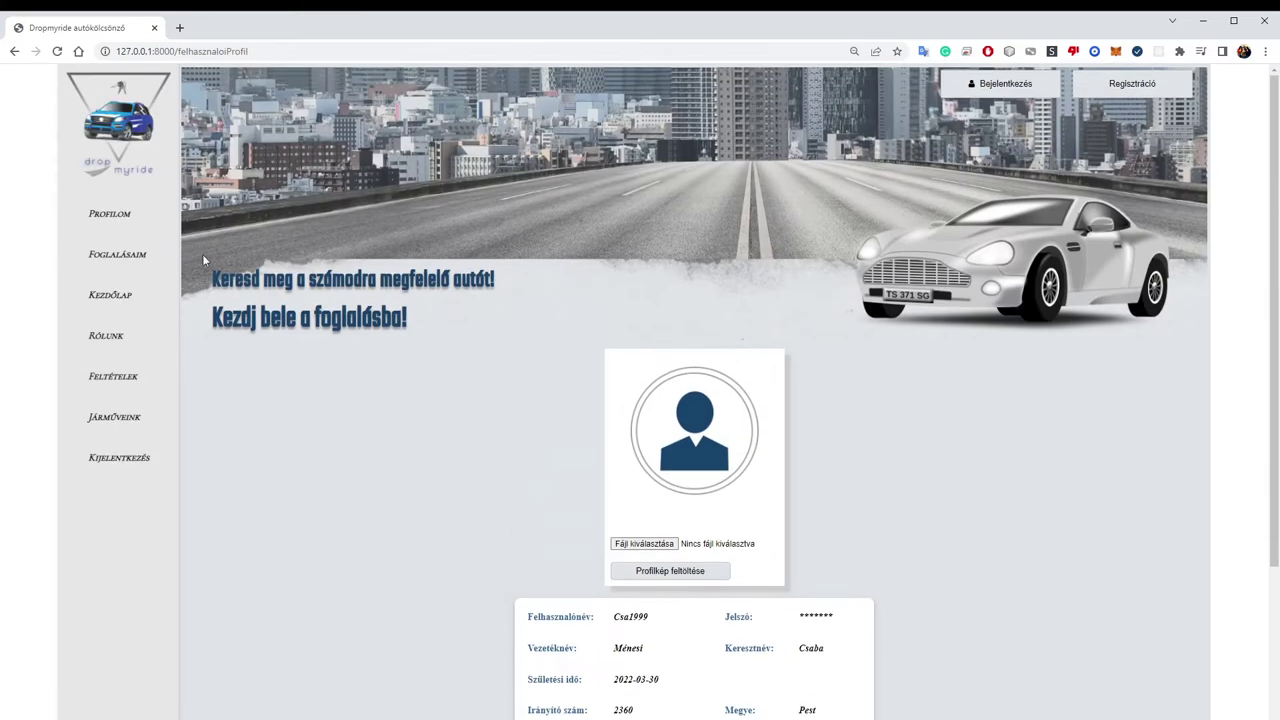
Search for Ford Mustang cars with detailed search (Márka Ford, Modell Mustang) and review the results.
click(110, 300)
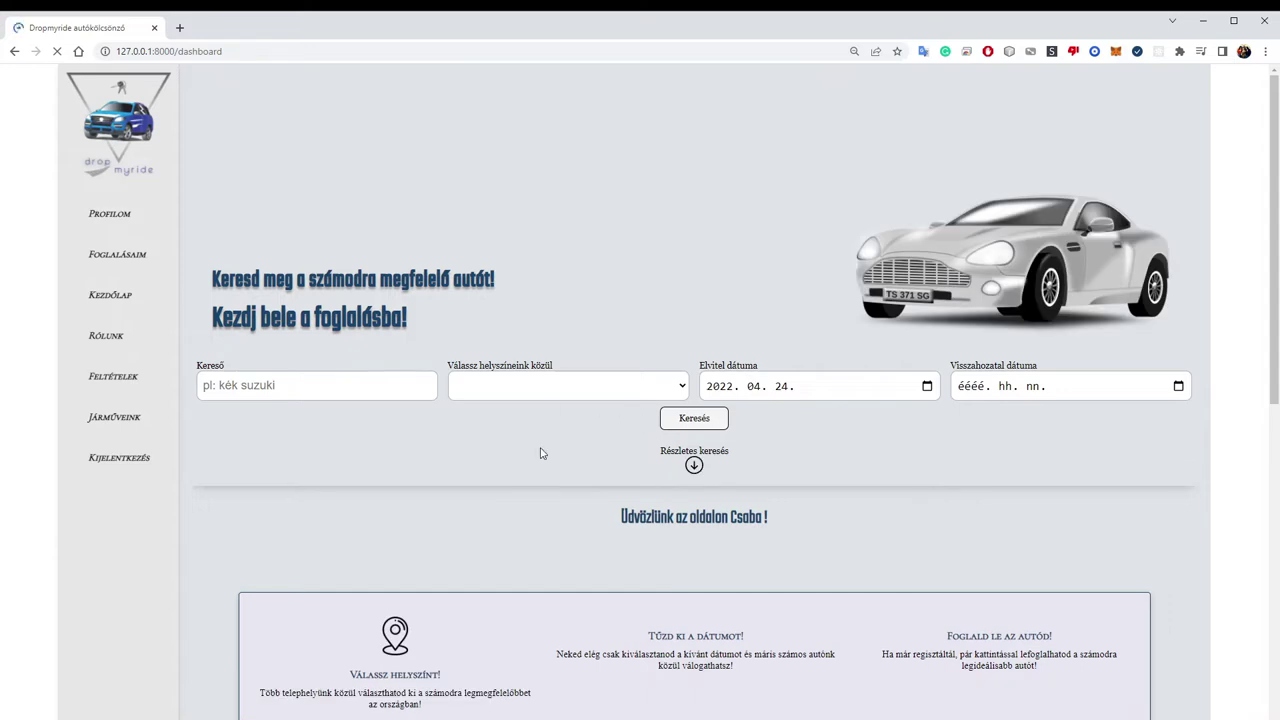
click(694, 465)
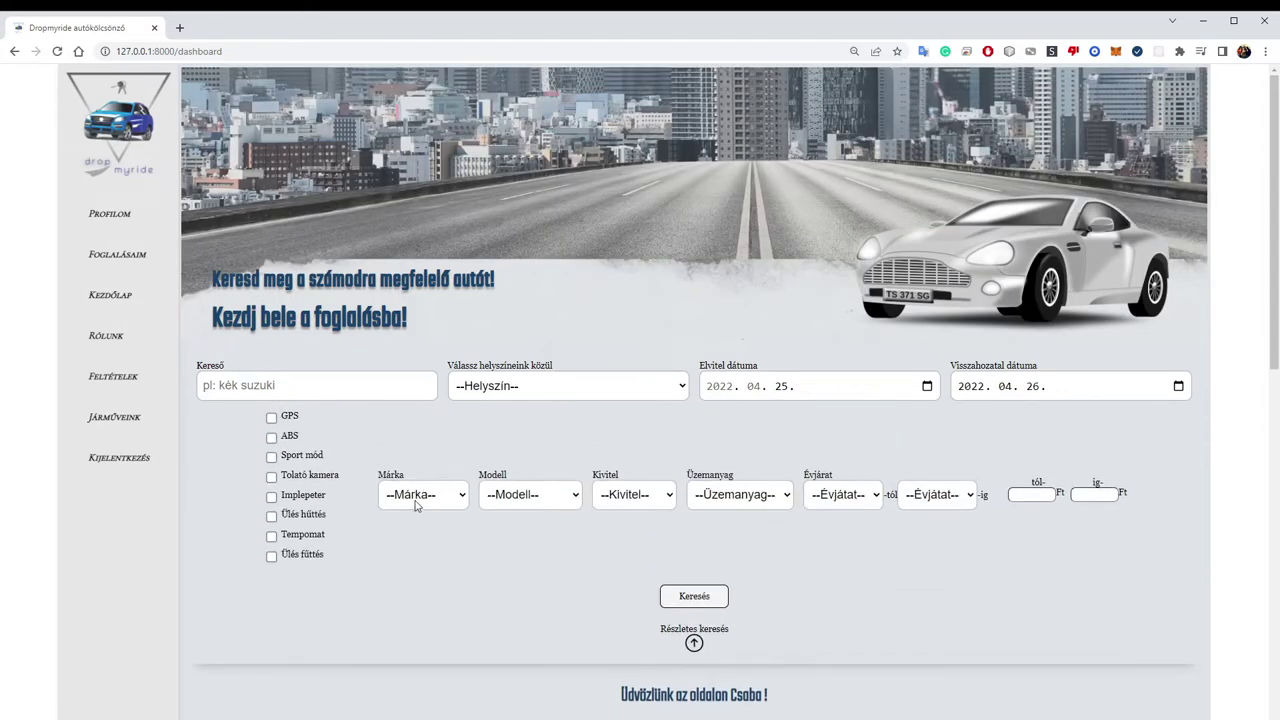
click(464, 537)
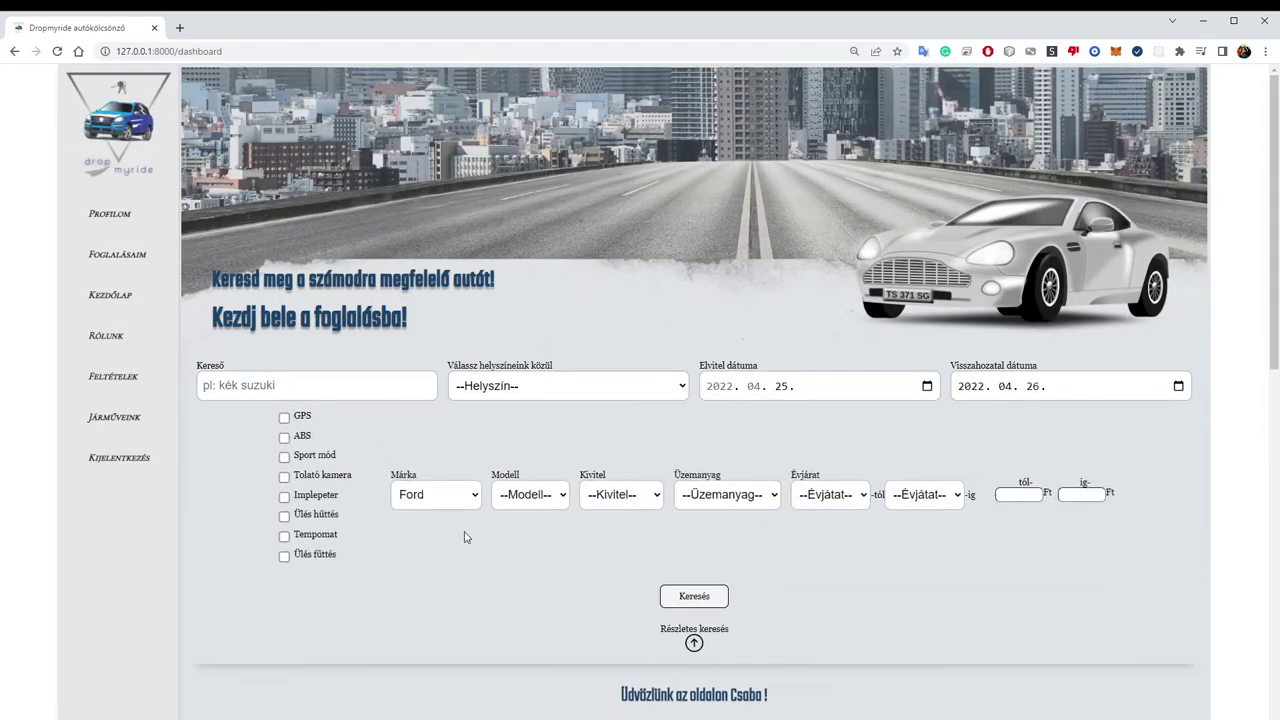
click(529, 542)
click(695, 592)
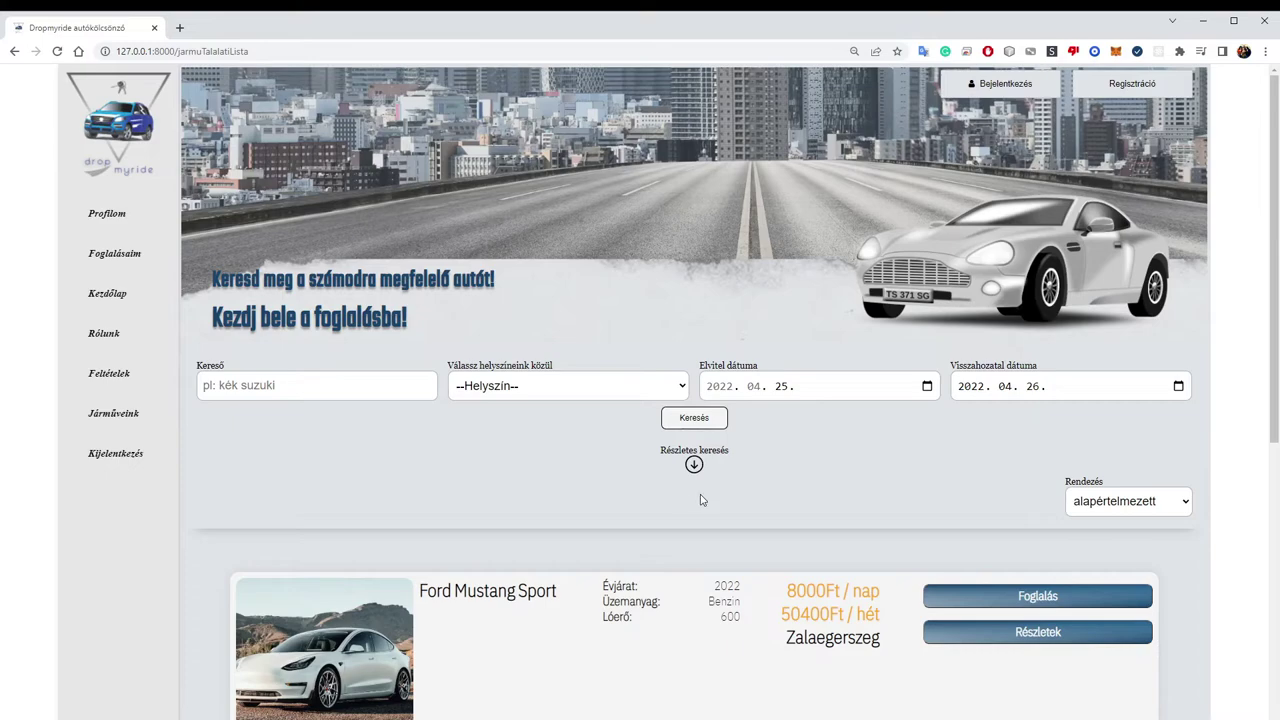
scroll(701, 500, down, 3)
scroll(701, 500, down, 1)
scroll(701, 500, down, 2)
scroll(703, 503, up, 5)
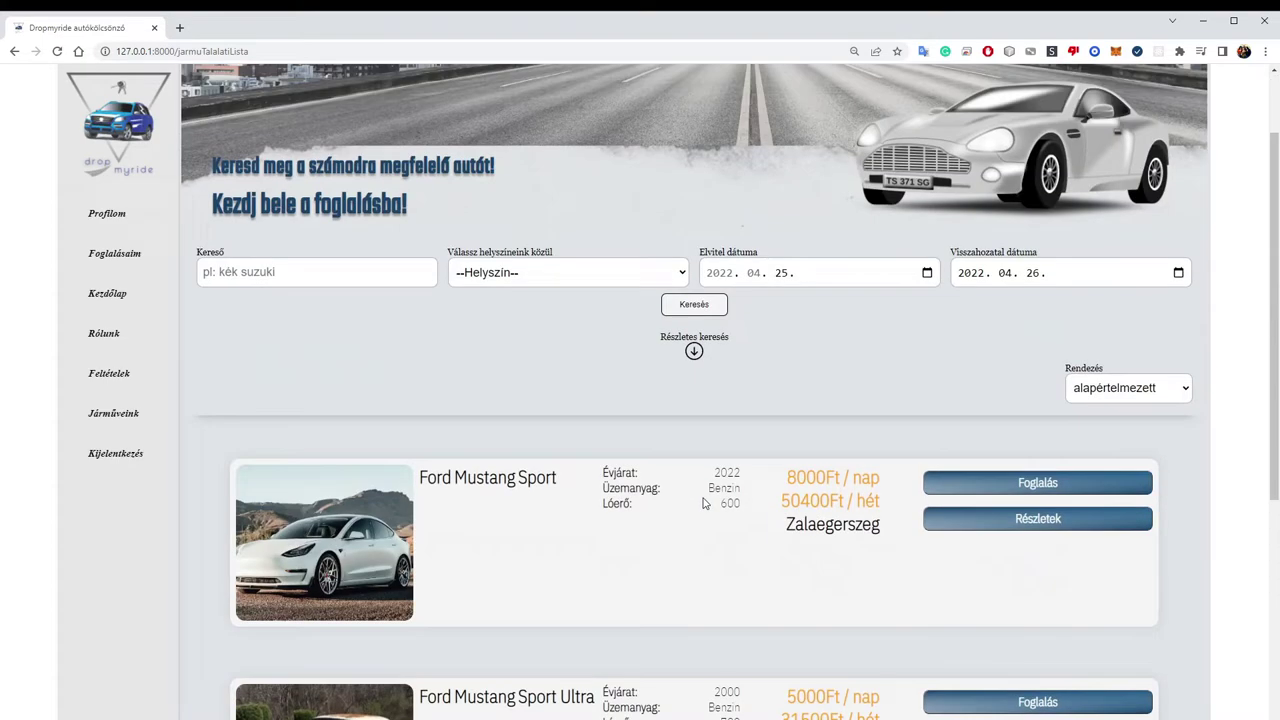
scroll(703, 503, up, 1)
Start booking the Ford Mustang Sport with pick-up and drop-off times of 10:00.
click(1046, 600)
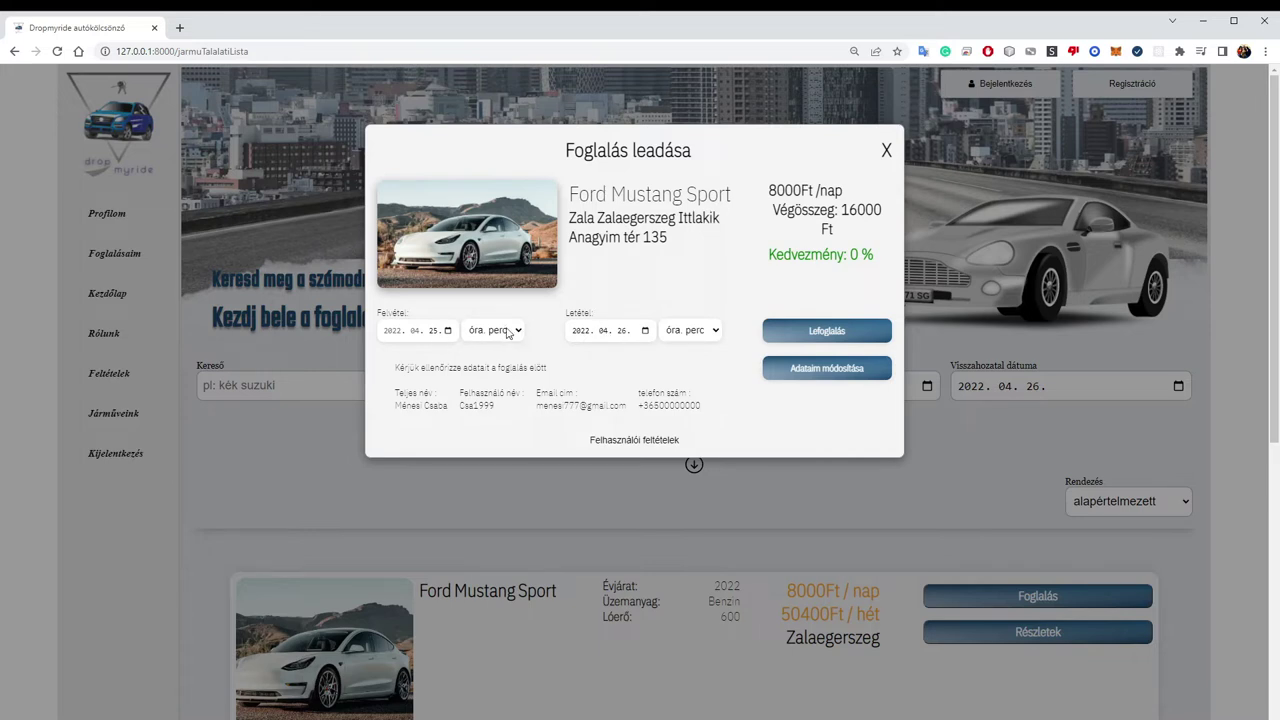
click(493, 465)
click(698, 464)
drag(842, 209, 884, 214)
click(884, 214)
Move the drop-off date to April 29, raising the total to 38000.
click(645, 337)
click(654, 472)
double_click(850, 210)
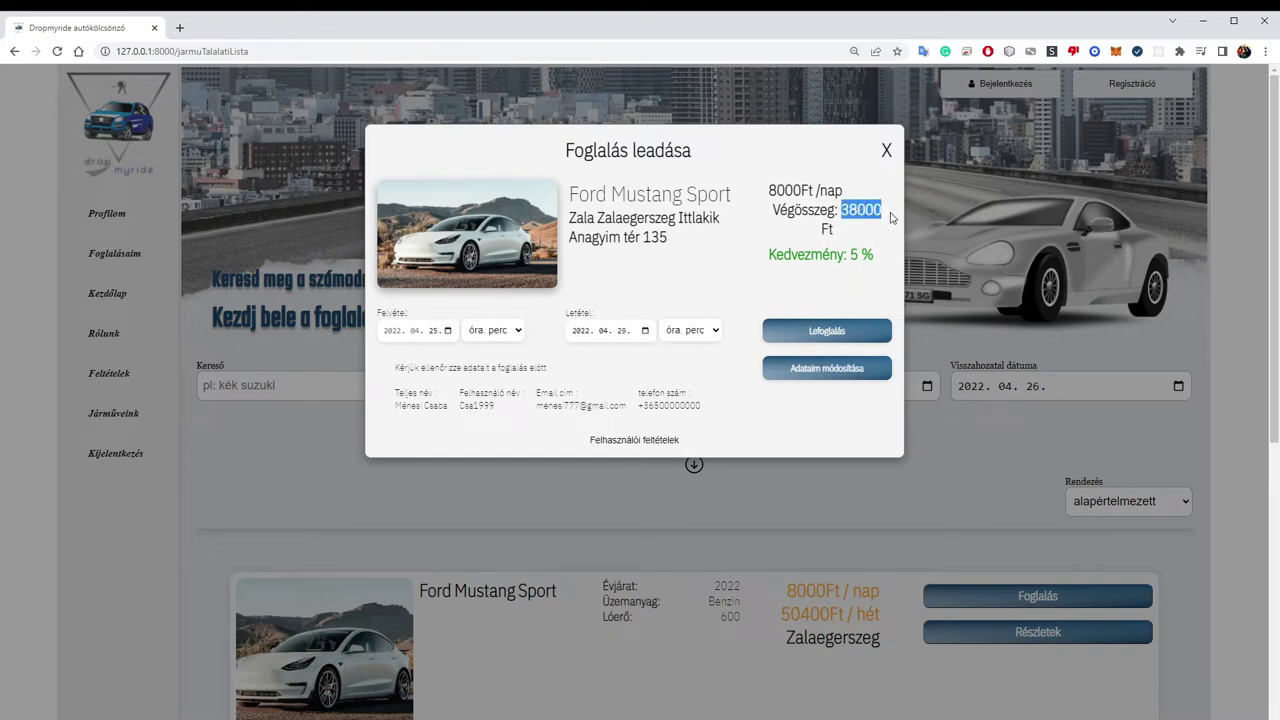
click(846, 218)
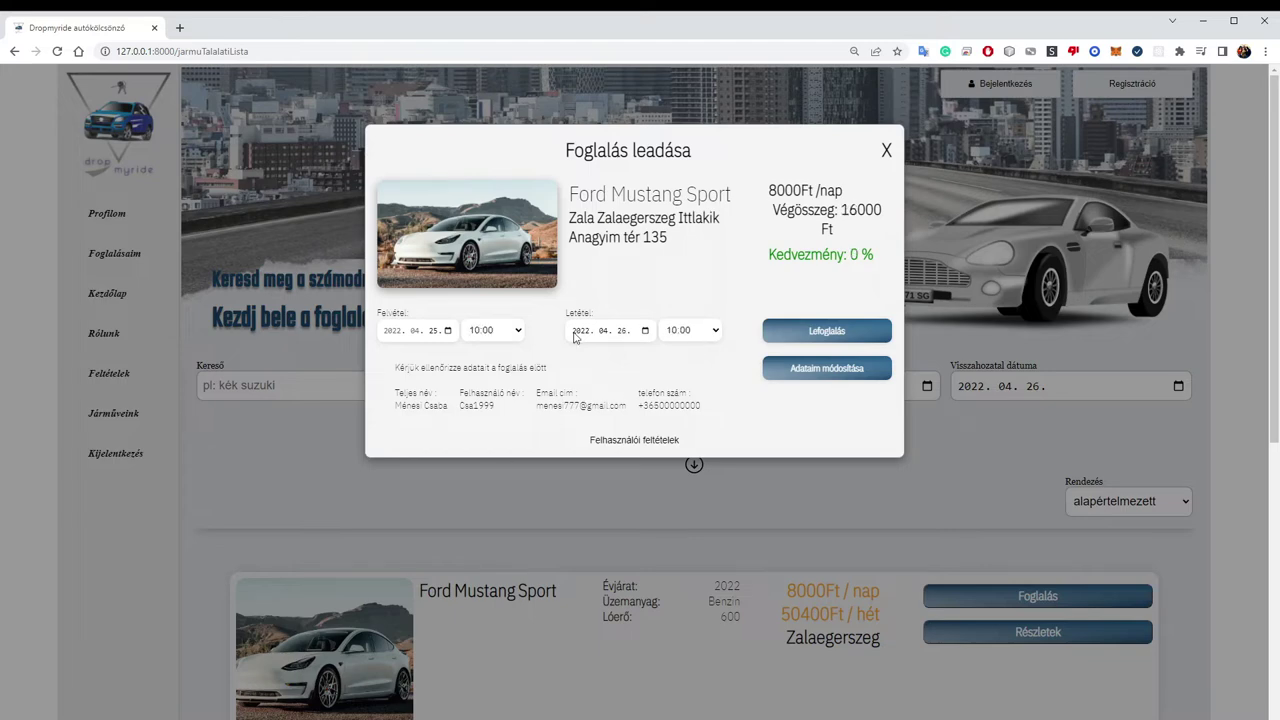
Place the booking and check the Ford Mustang booking's details in Foglalásaim.
click(823, 338)
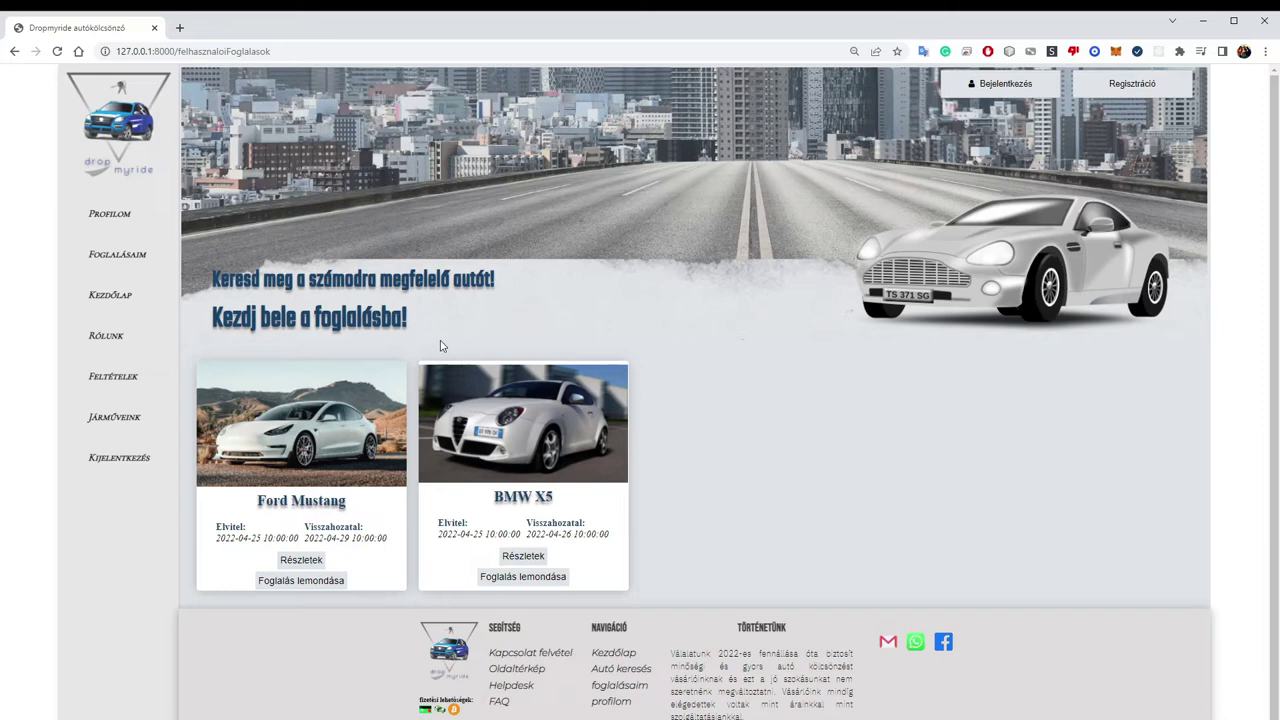
click(301, 560)
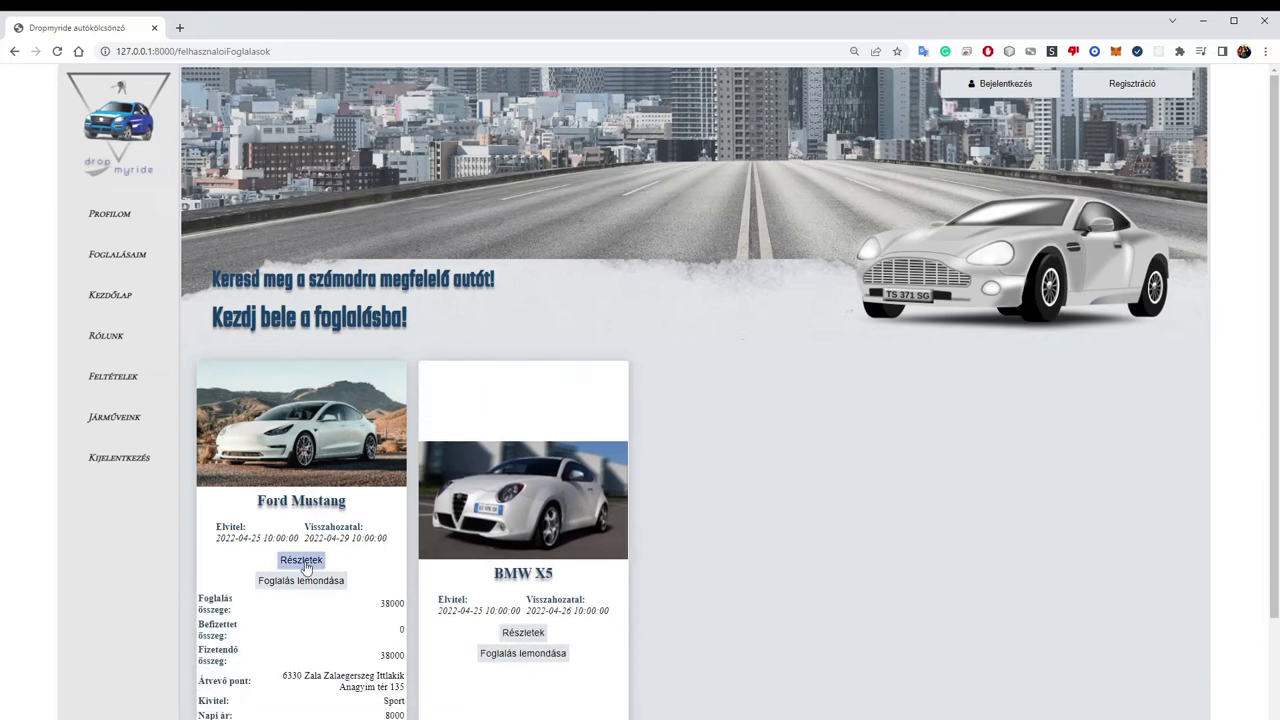
scroll(305, 560, down, 2)
click(301, 360)
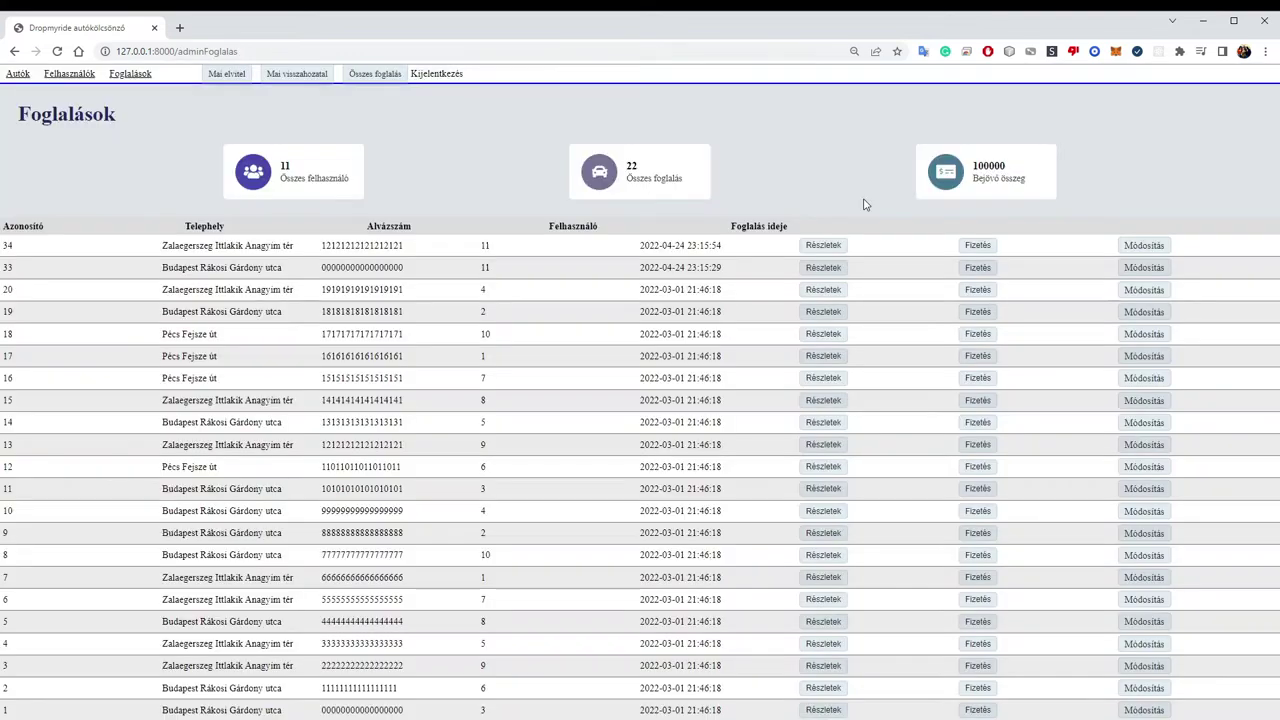
Open booking 34's payment panel and review its 38000 total and 0 paid.
click(975, 245)
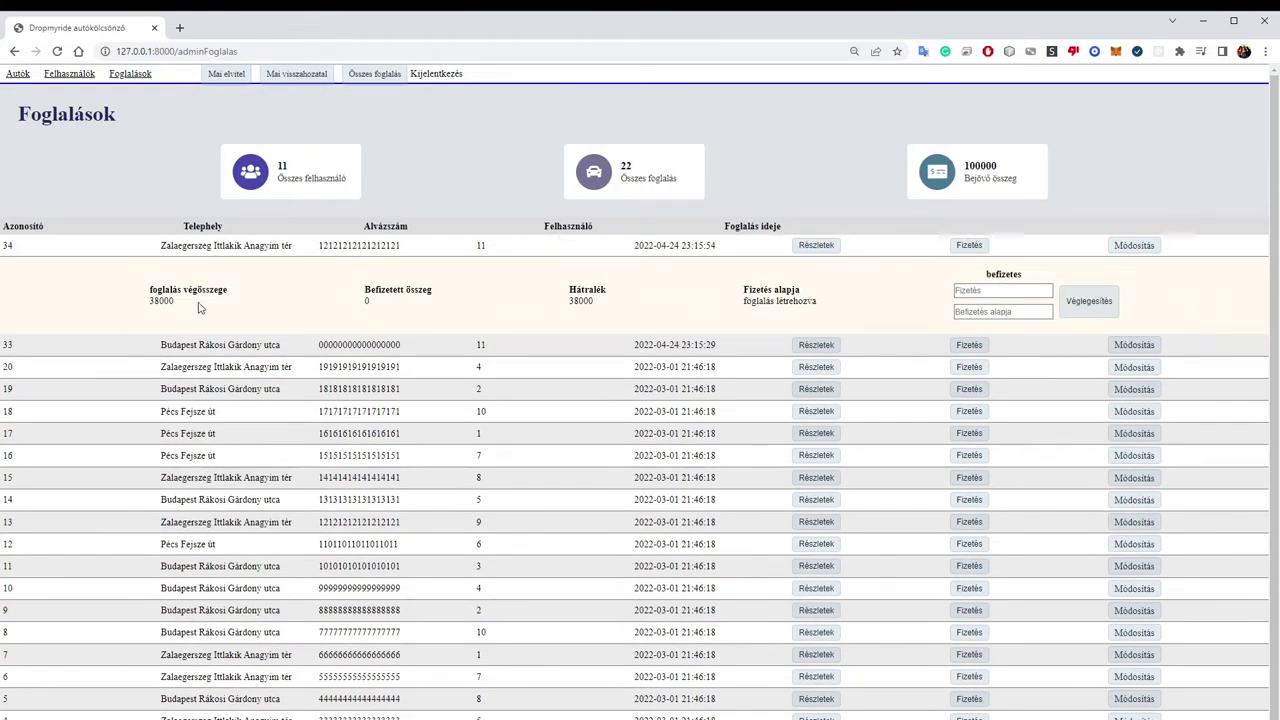
drag(190, 303, 141, 306)
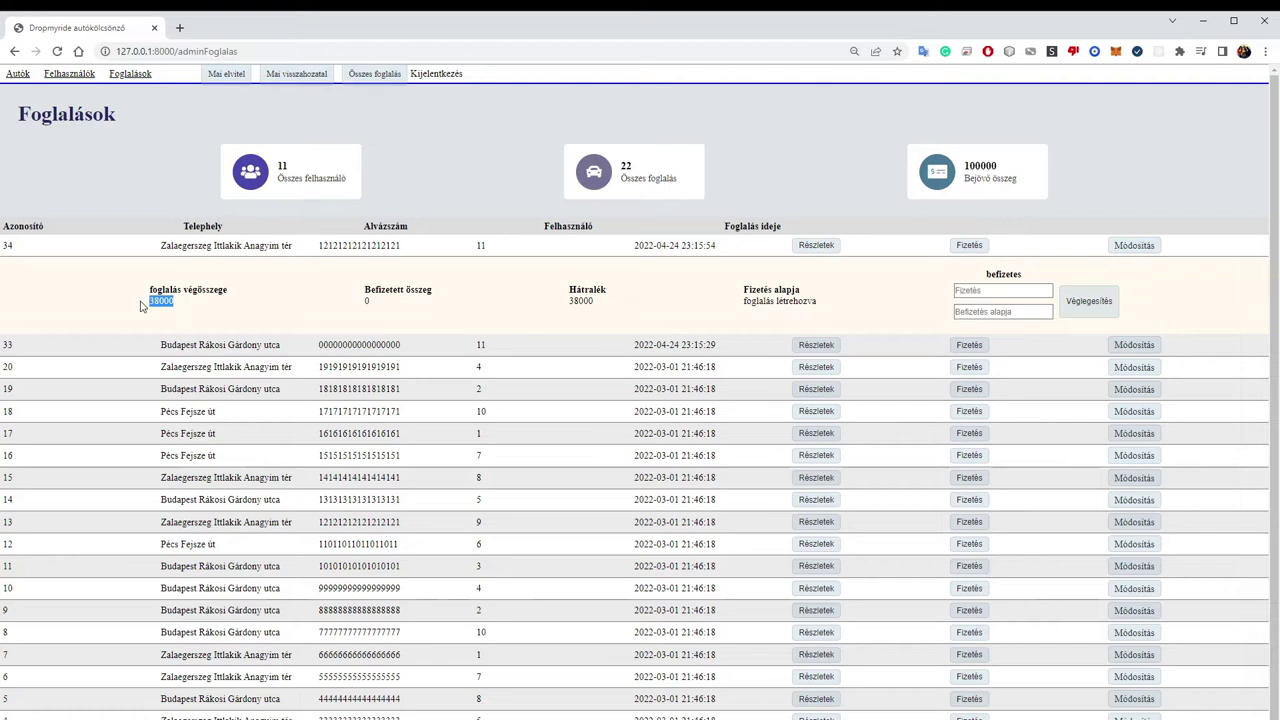
click(141, 306)
double_click(366, 302)
click(336, 311)
Copy the 38000 outstanding balance into Fizetés and enter 'remaining' as the payment basis.
drag(630, 304, 557, 306)
key(ctrl+c)
click(1005, 291)
key(ctrl+v)
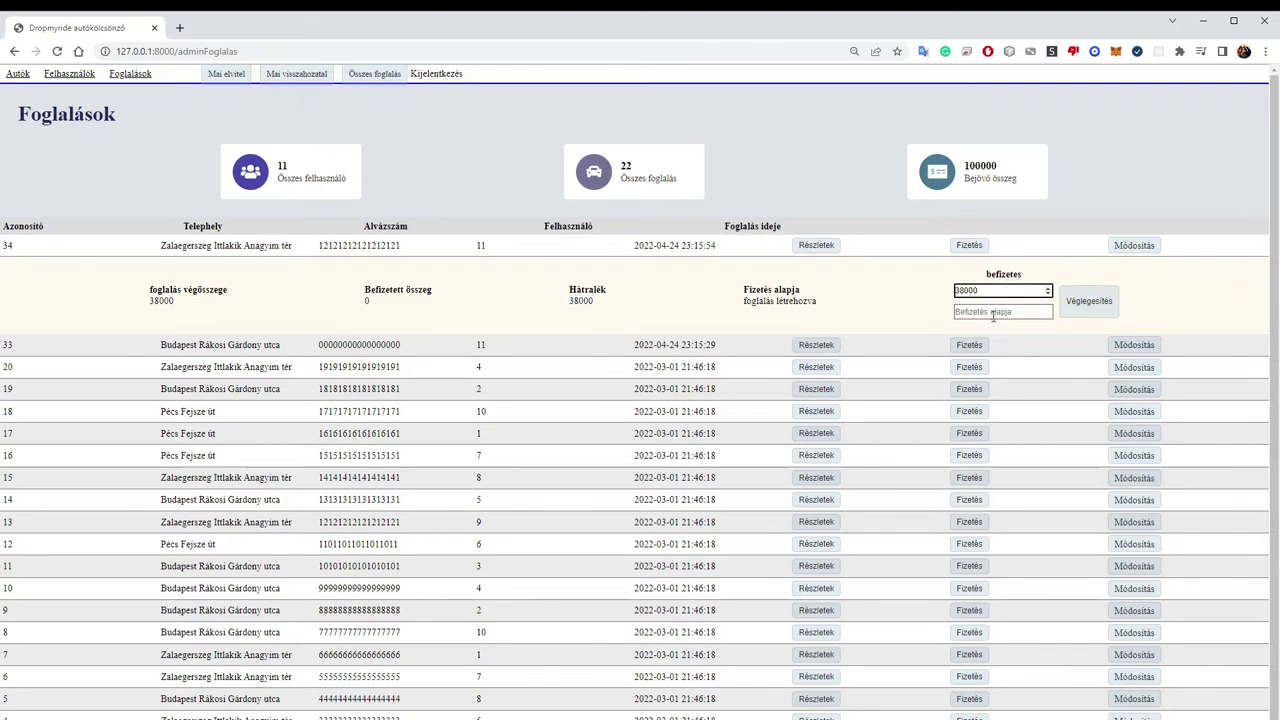
click(992, 313)
text(remaining)
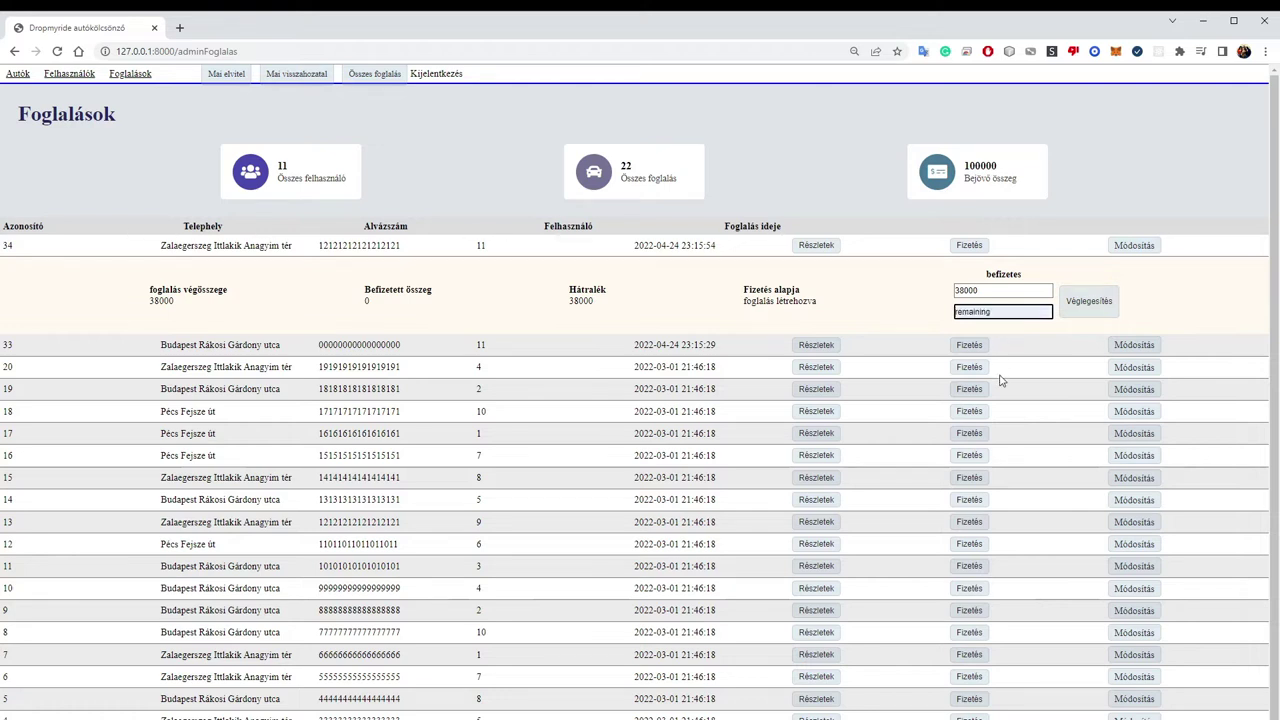
click(990, 292)
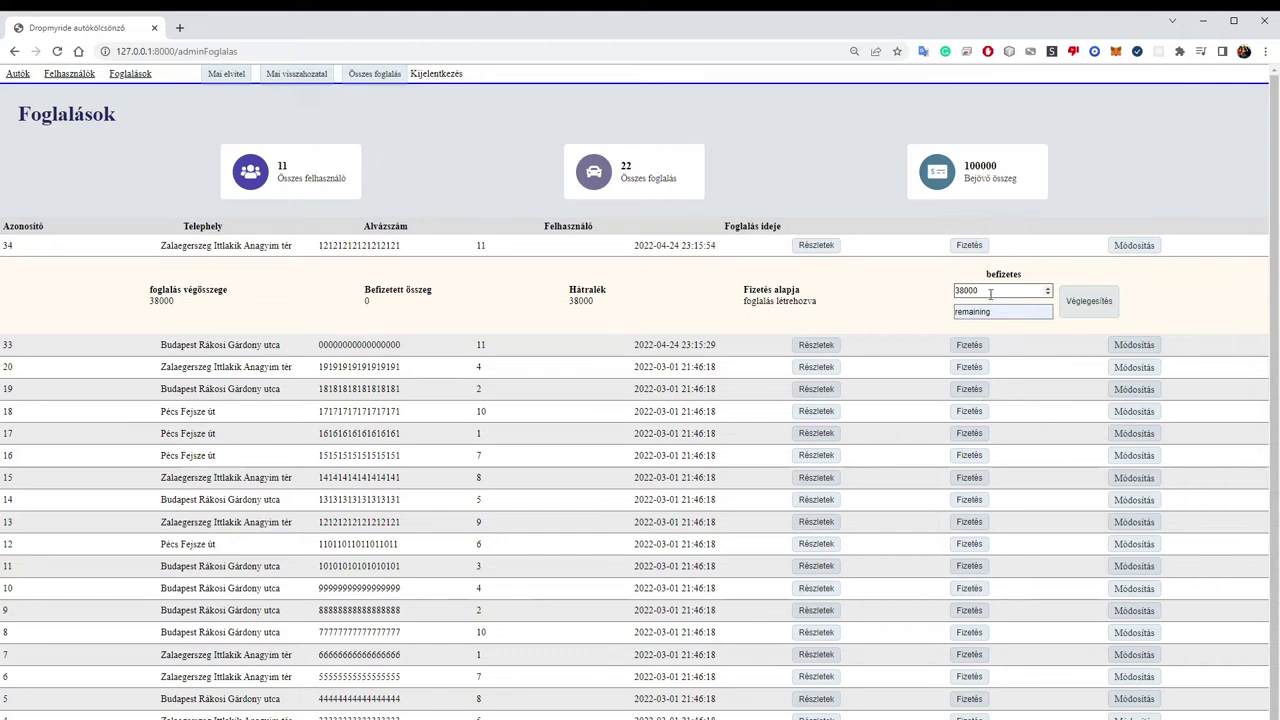
click(1005, 313)
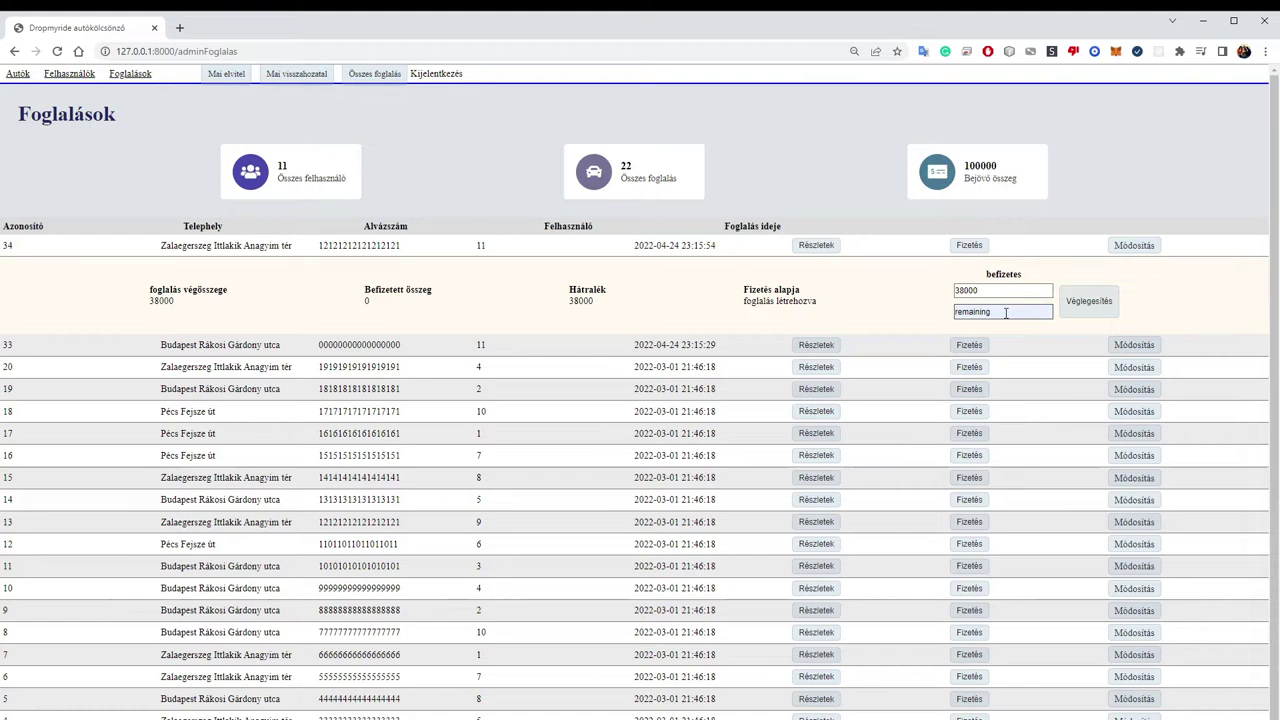
Finalize the 38000 payment and open the payment panel for the second booking 34.
click(1090, 303)
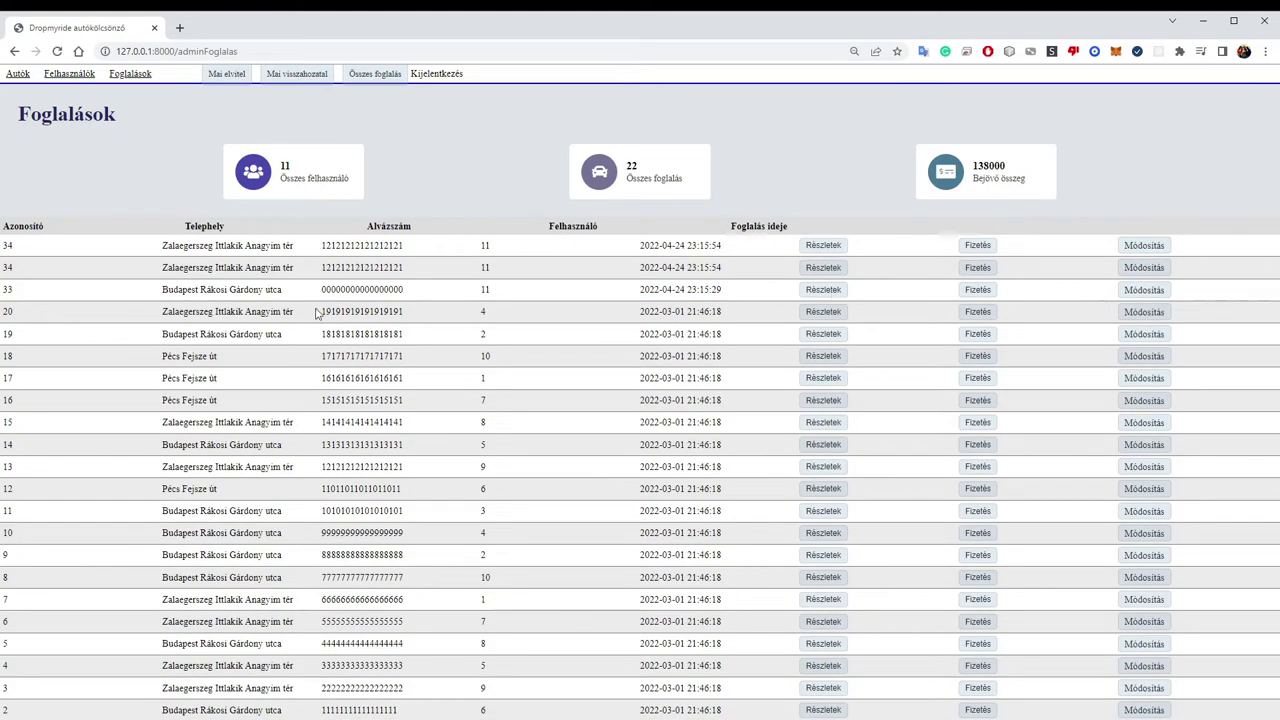
click(975, 267)
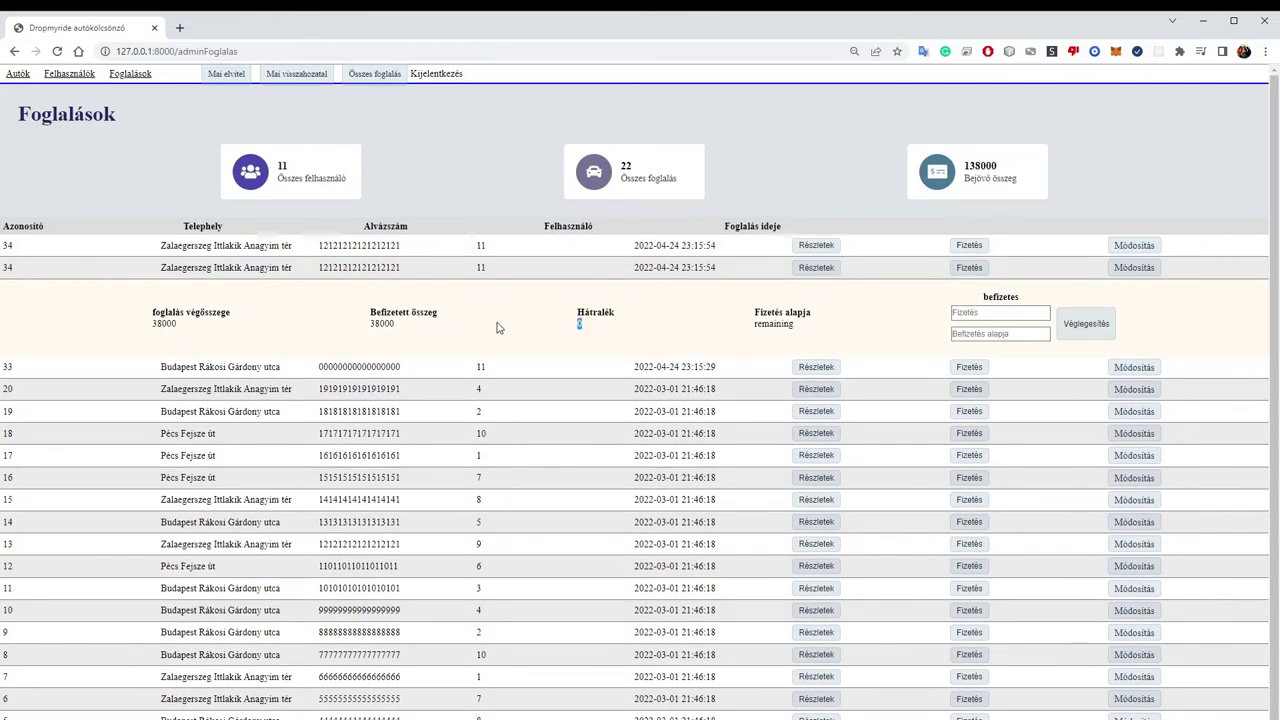
drag(404, 325, 364, 326)
click(364, 326)
Record a -10000 payment with basis 'crash', finalize it, and view the payment details.
click(975, 313)
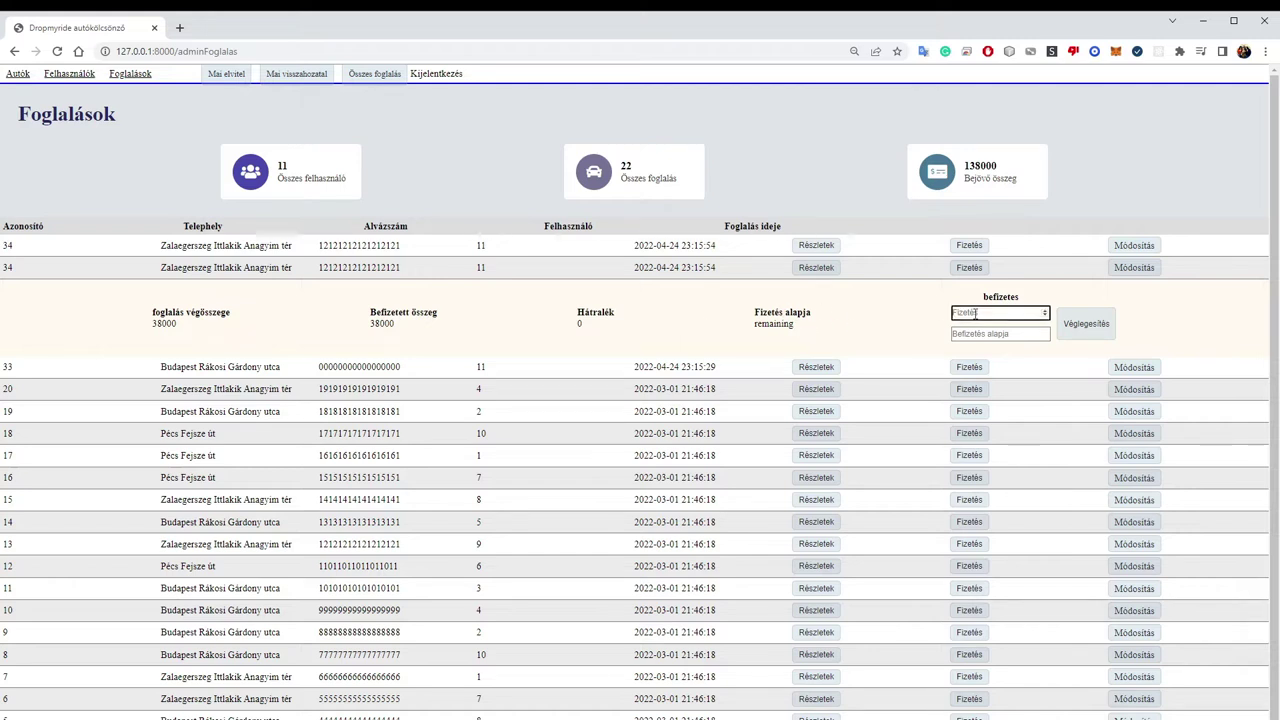
text(-10000)
click(975, 334)
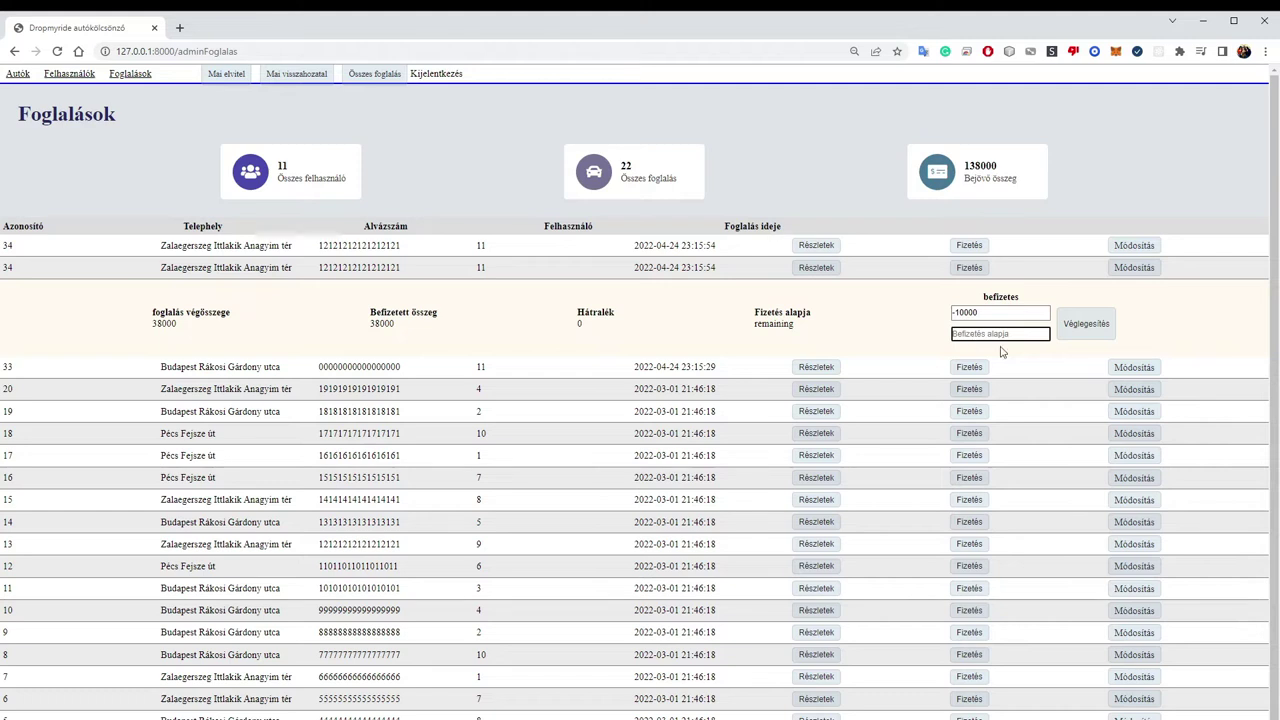
text(crash)
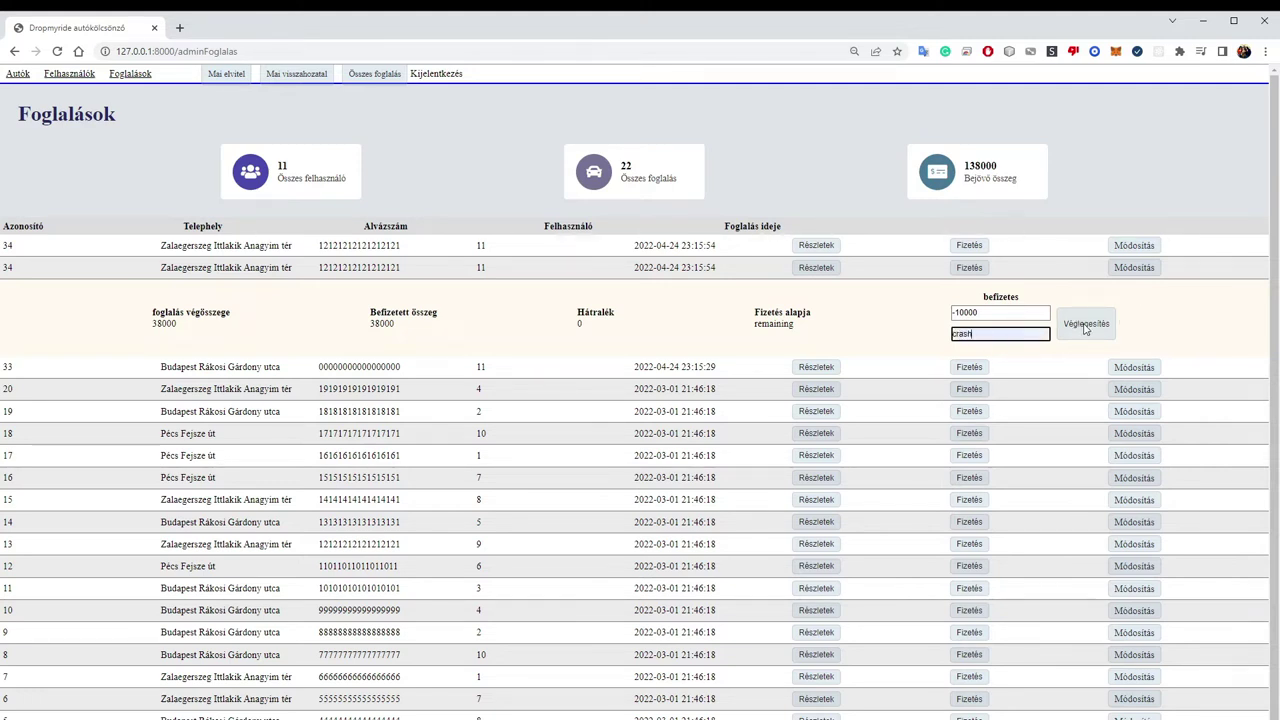
click(1086, 325)
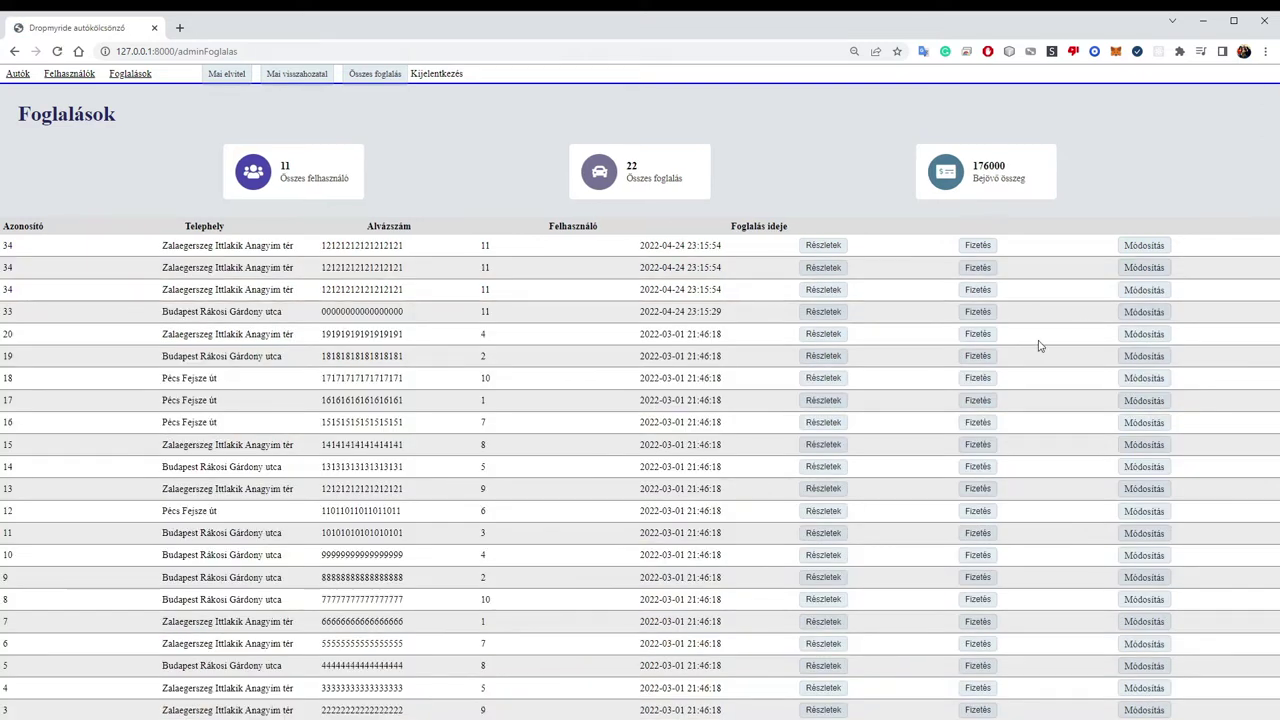
click(978, 289)
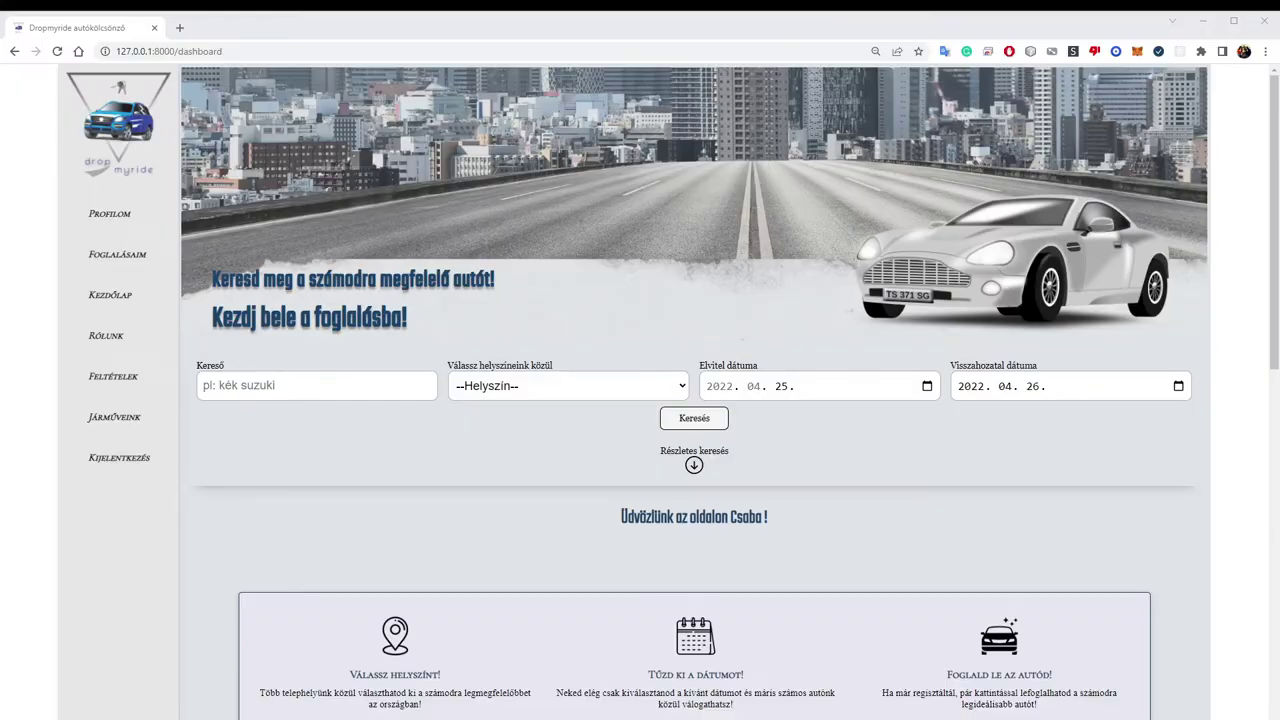
Open the user's Profilom page from the dashboard.
scroll(500, 530, down, 4)
scroll(500, 530, up, 4)
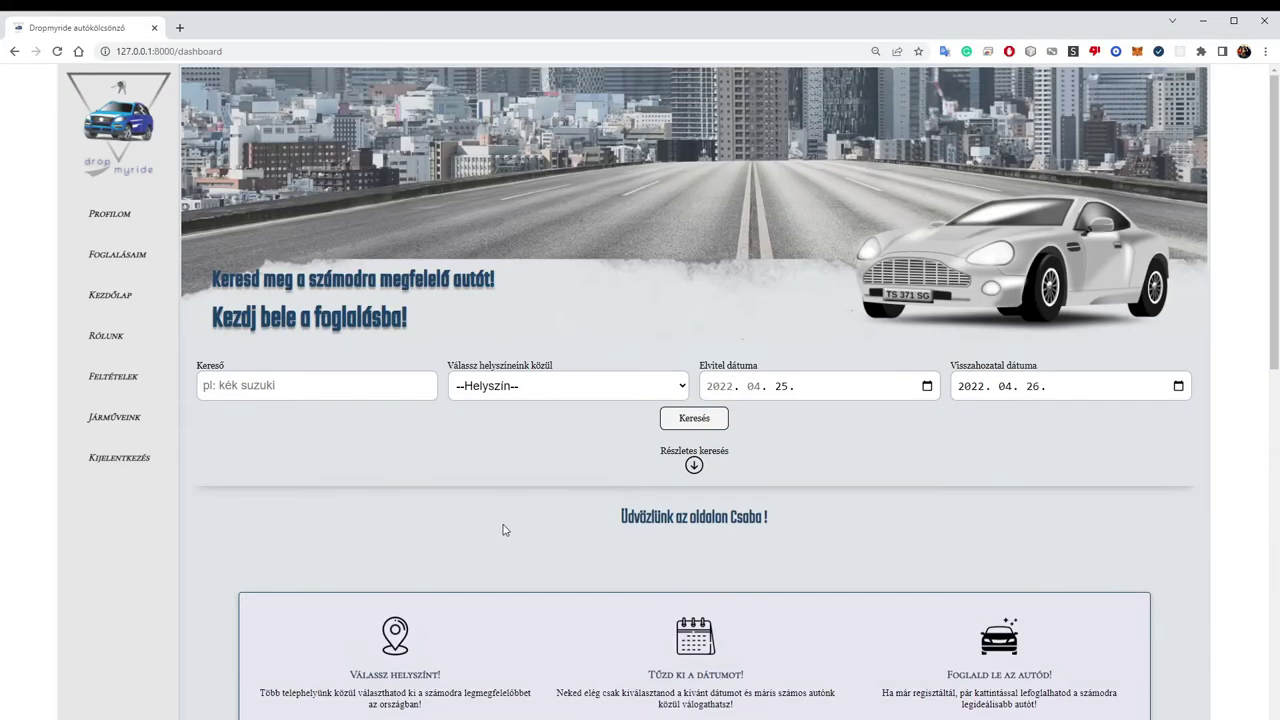
scroll(503, 530, down, 3)
scroll(503, 530, up, 3)
click(110, 216)
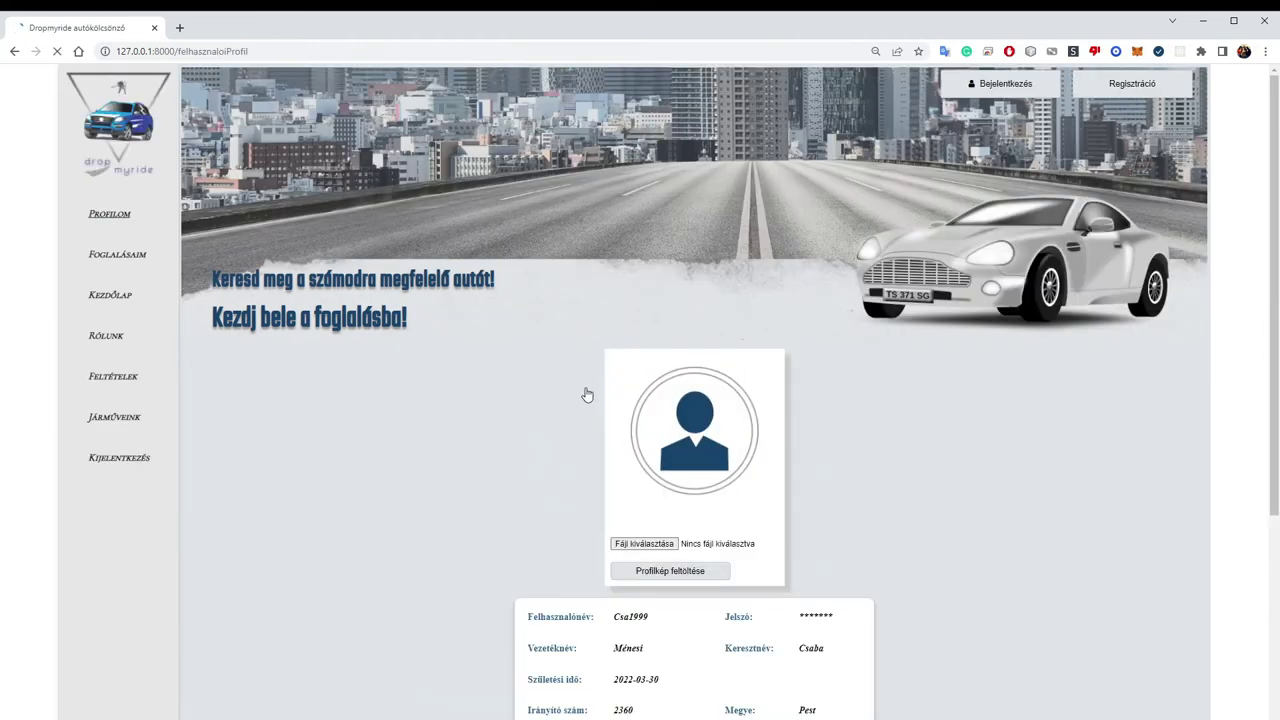
scroll(600, 450, down, 3)
View the Adatok módosítása form and the BMW X5 booking in Foglalásaim, then go to Rólunk.
click(660, 510)
scroll(410, 455, down, 2)
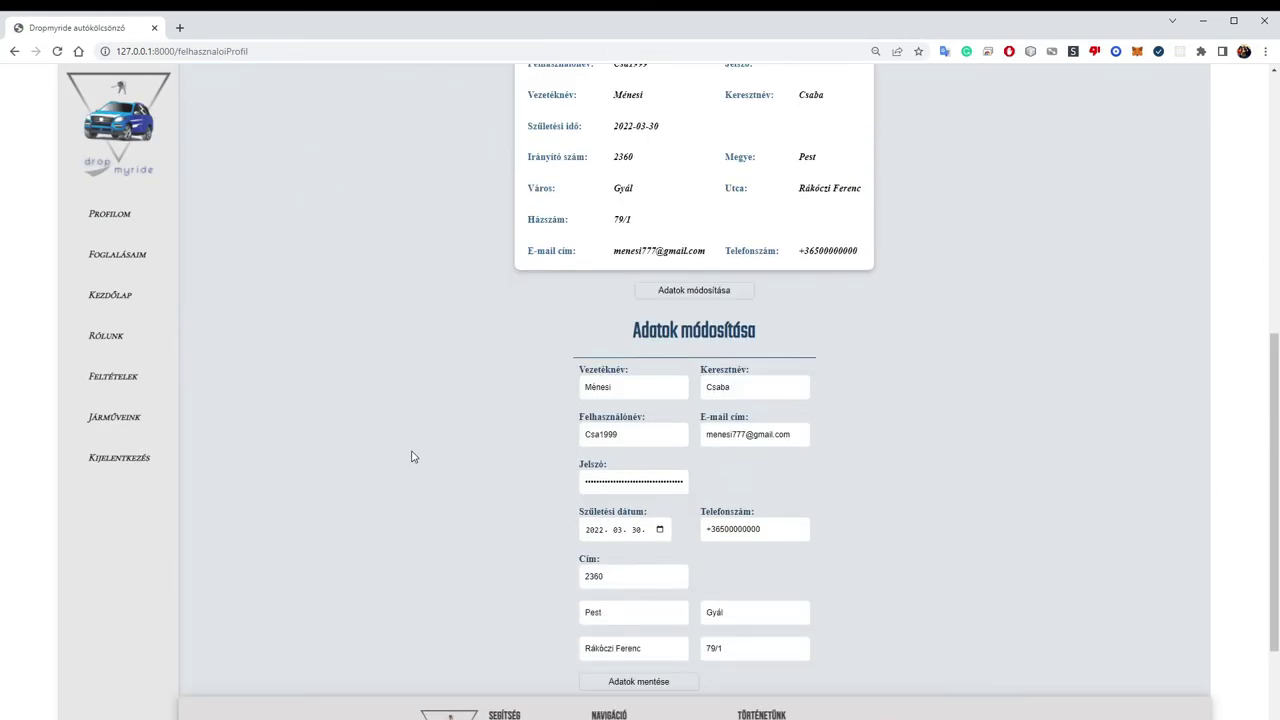
click(123, 254)
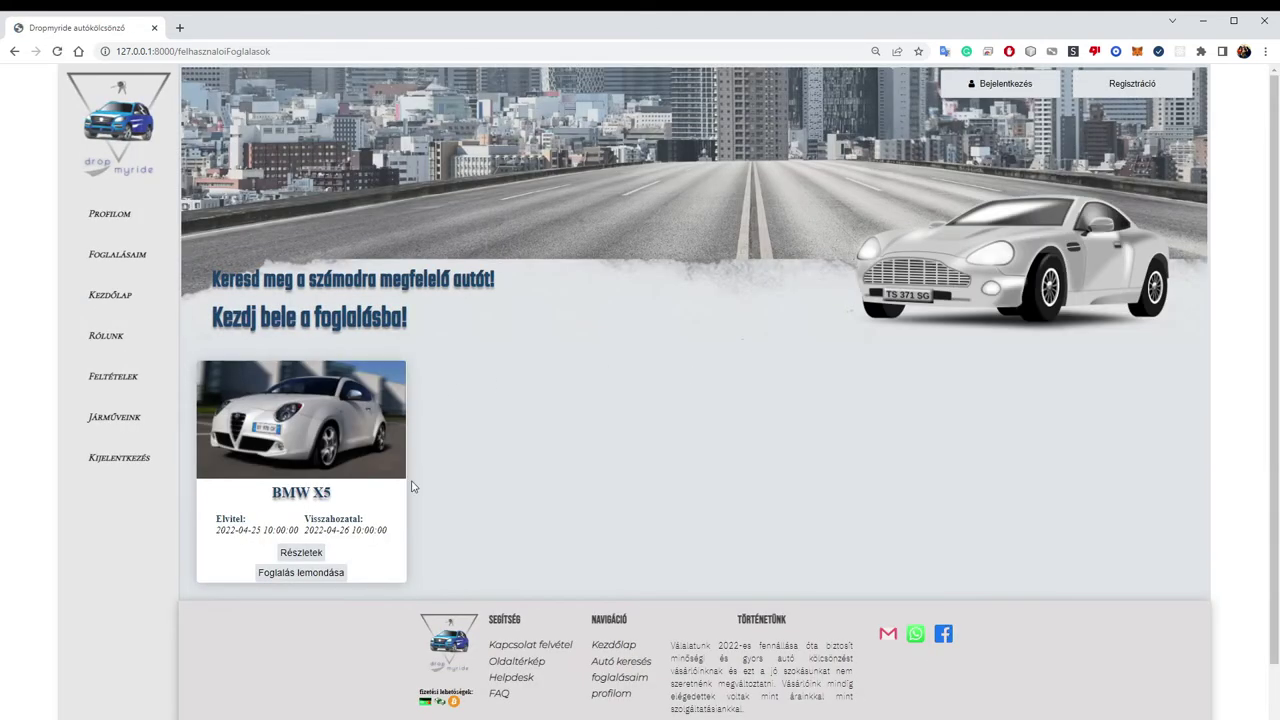
click(106, 336)
Scroll through the About Us page's team member bios.
scroll(656, 476, down, 3)
scroll(657, 478, down, 3)
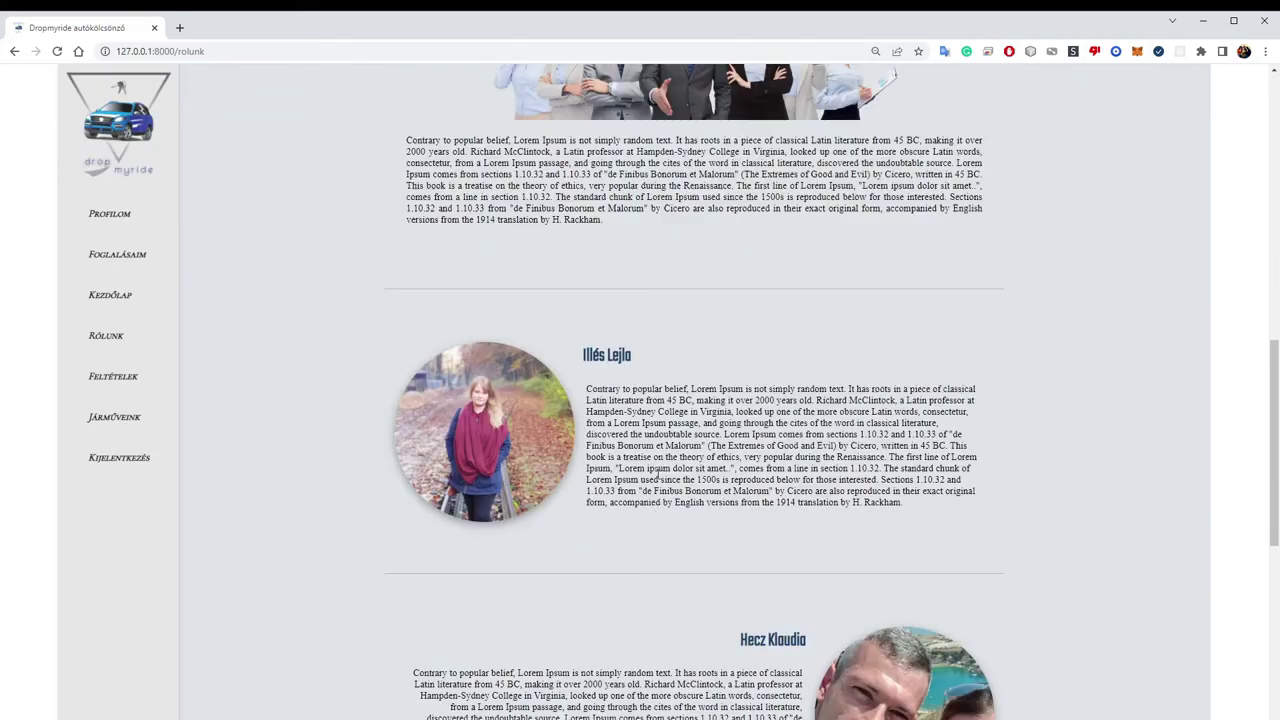
scroll(658, 480, down, 3)
scroll(660, 483, down, 3)
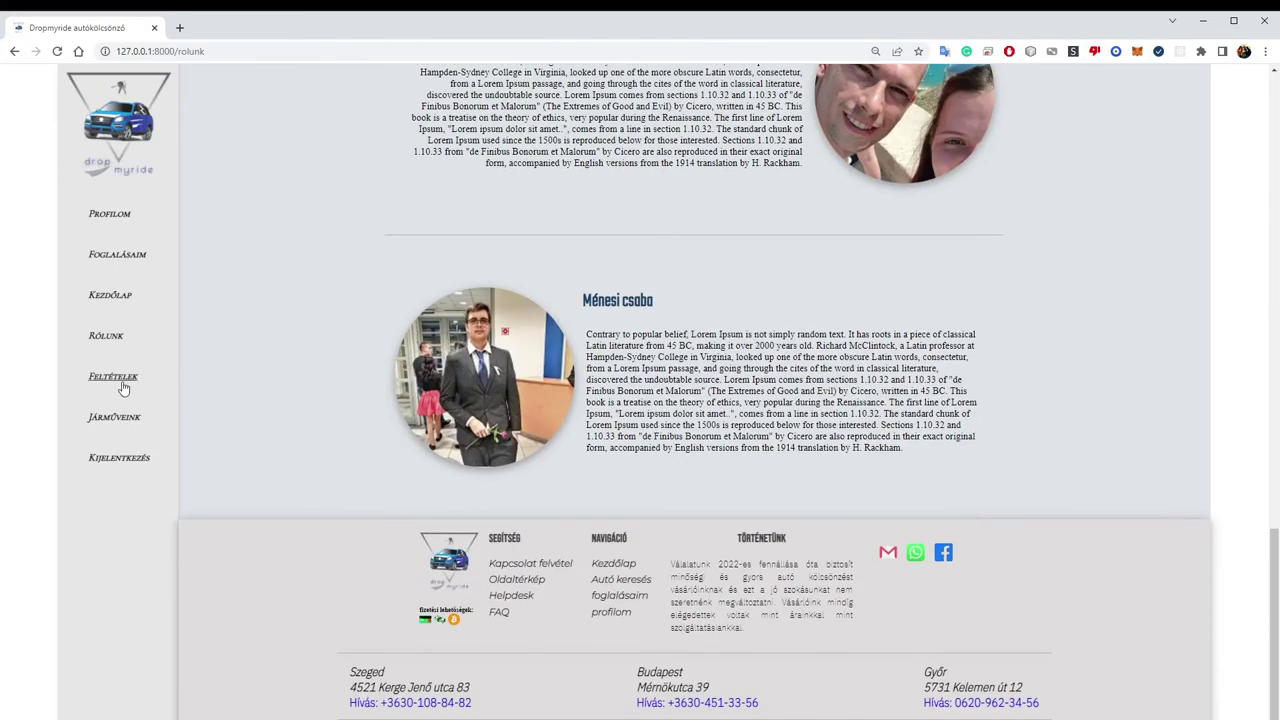
Browse the full car list on Járműveink.
click(115, 417)
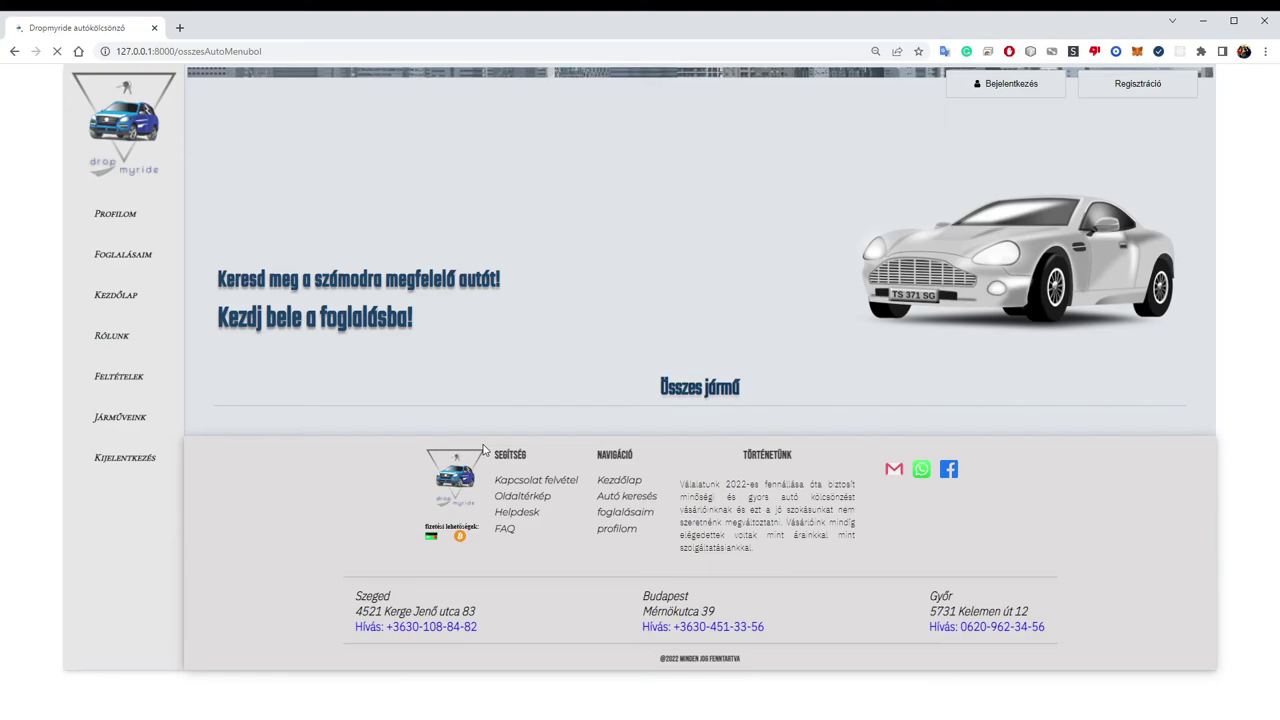
scroll(548, 466, down, 3)
scroll(548, 466, down, 3)
scroll(548, 466, down, 3)
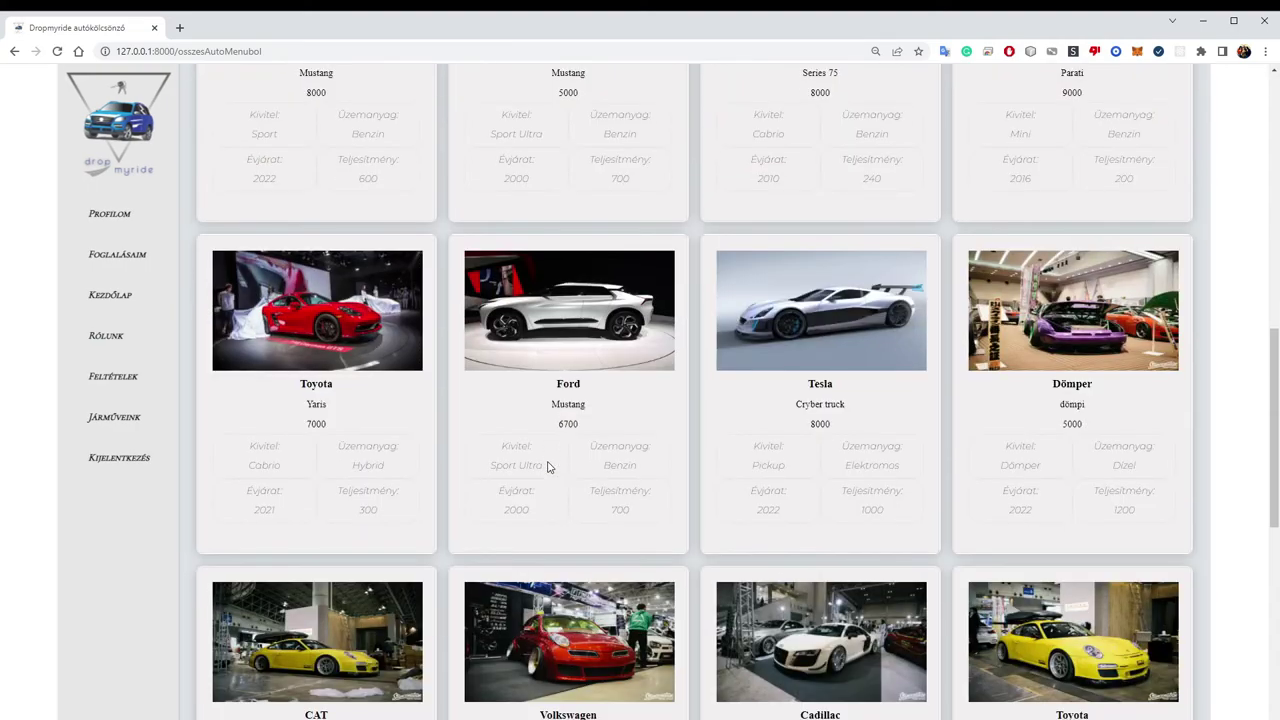
scroll(548, 466, down, 5)
scroll(546, 463, up, 4)
scroll(543, 461, up, 3)
scroll(543, 460, up, 3)
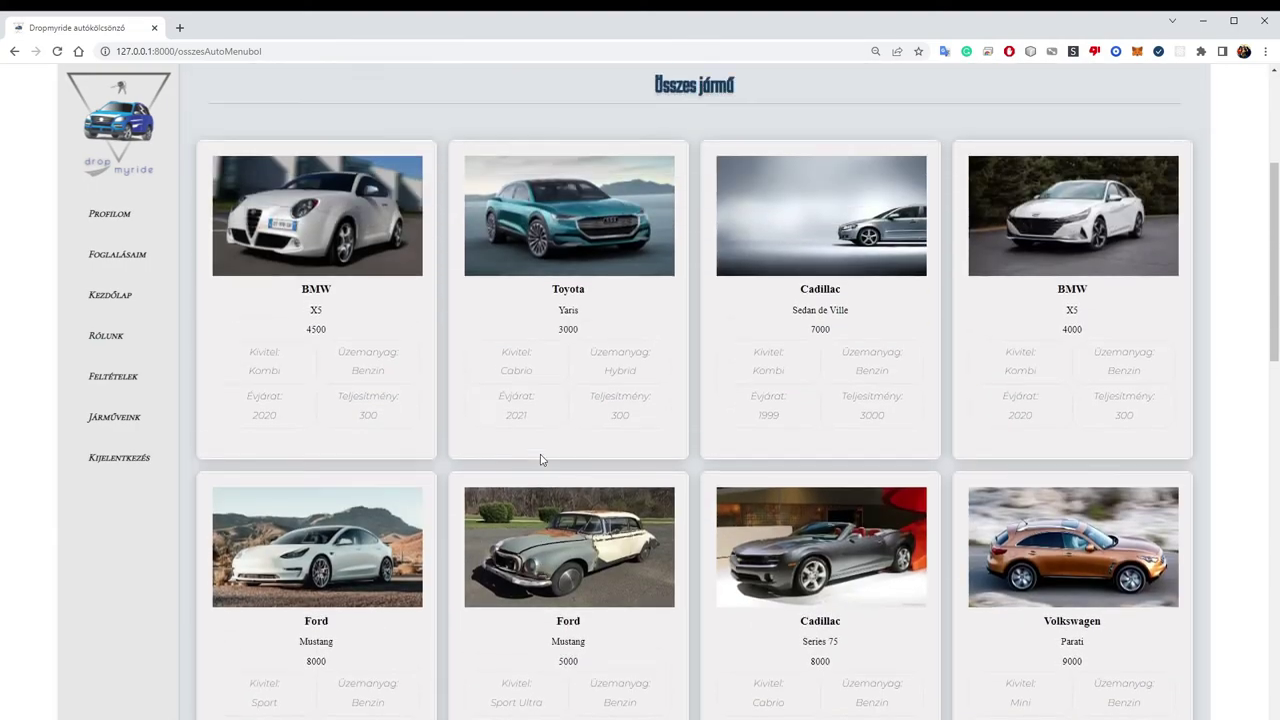
scroll(540, 458, up, 2)
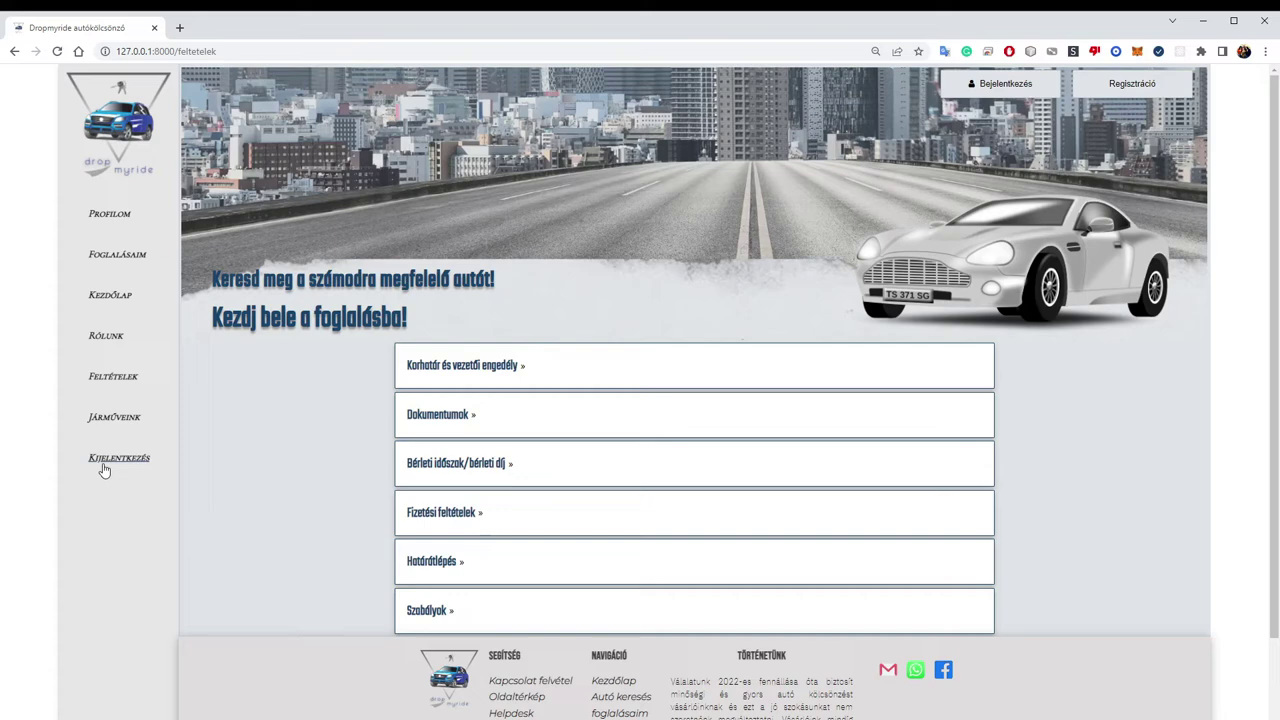
Run a detailed search for the Tesla Cyber truck, returning the Zalaegerszeg Pickup at 8000 Ft/day.
click(121, 303)
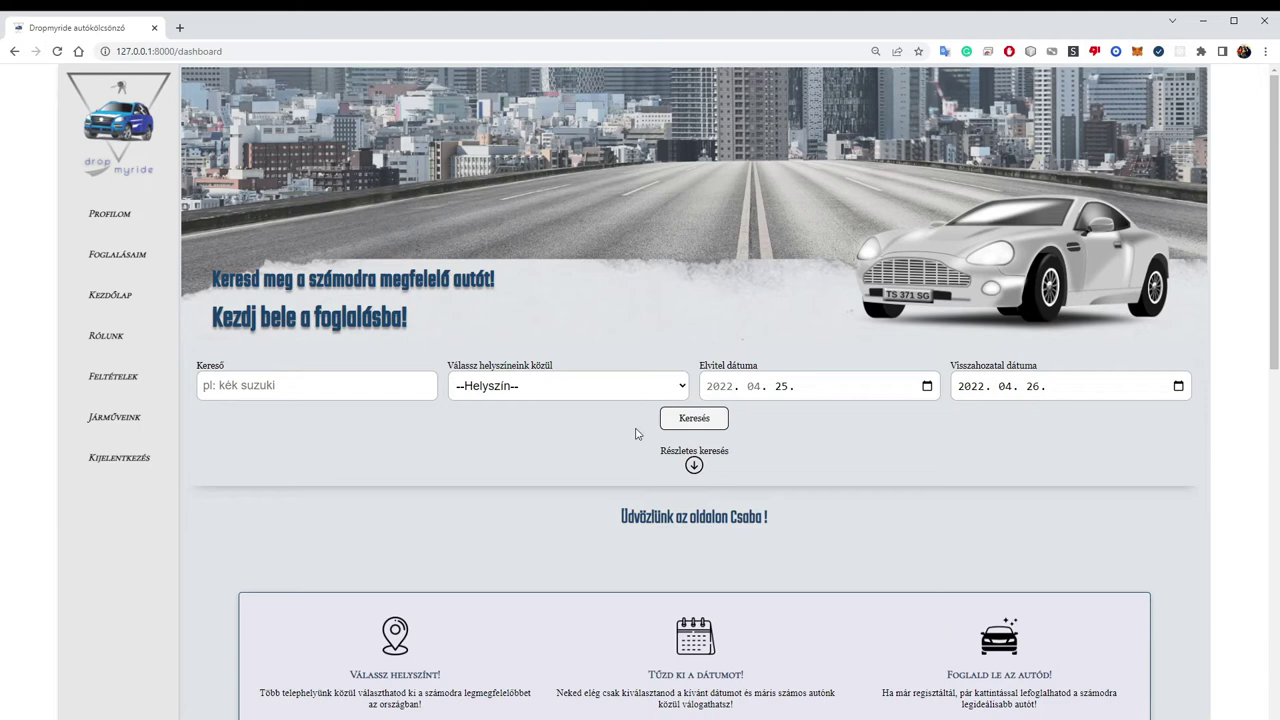
click(693, 466)
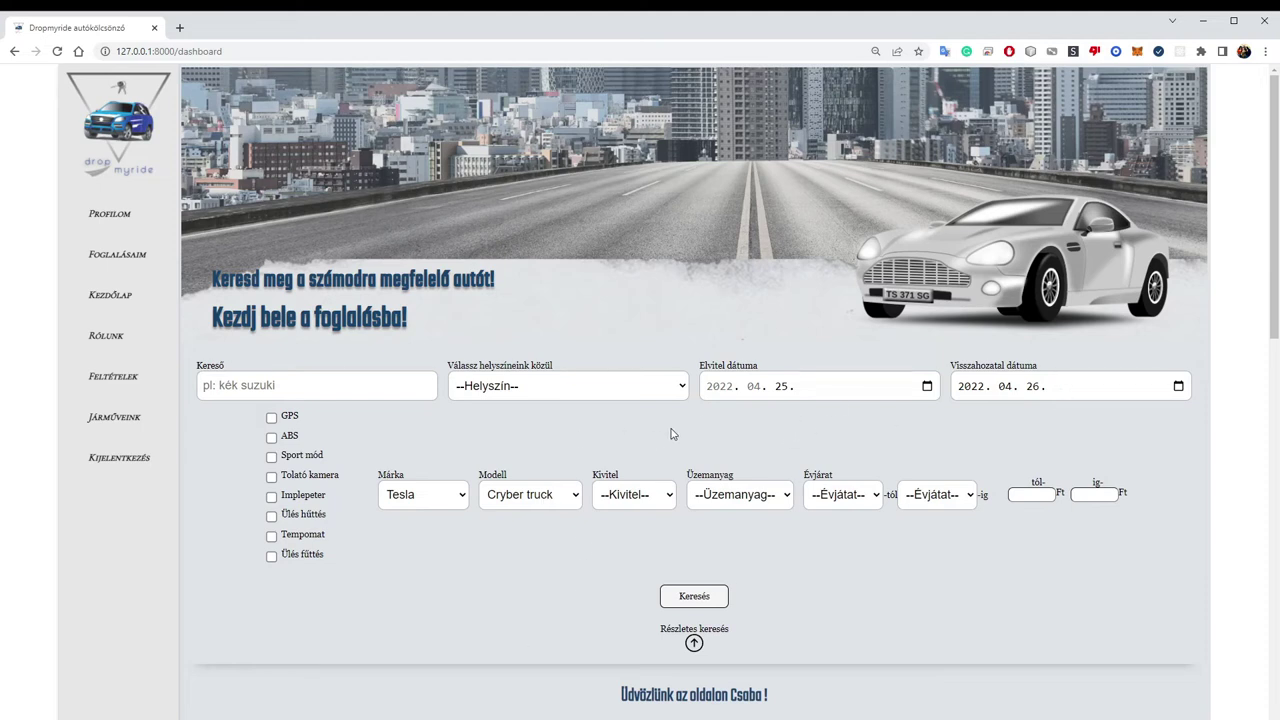
click(694, 596)
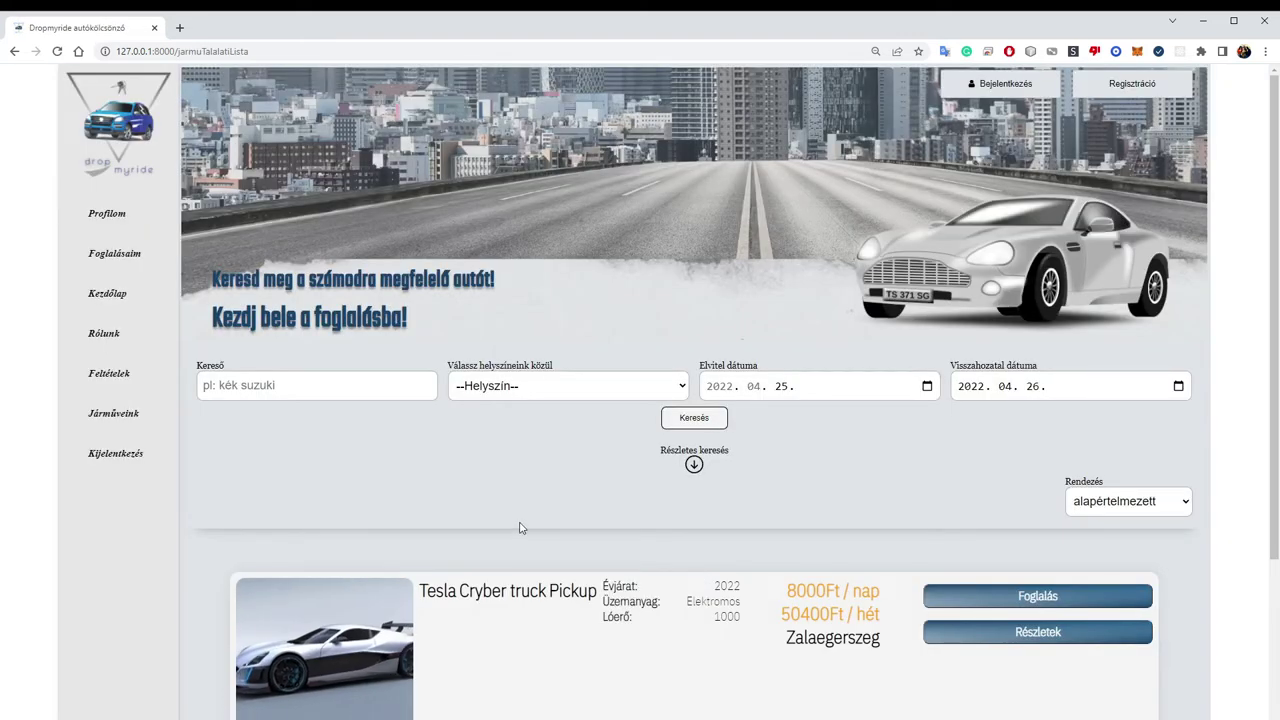
scroll(519, 493, down, 2)
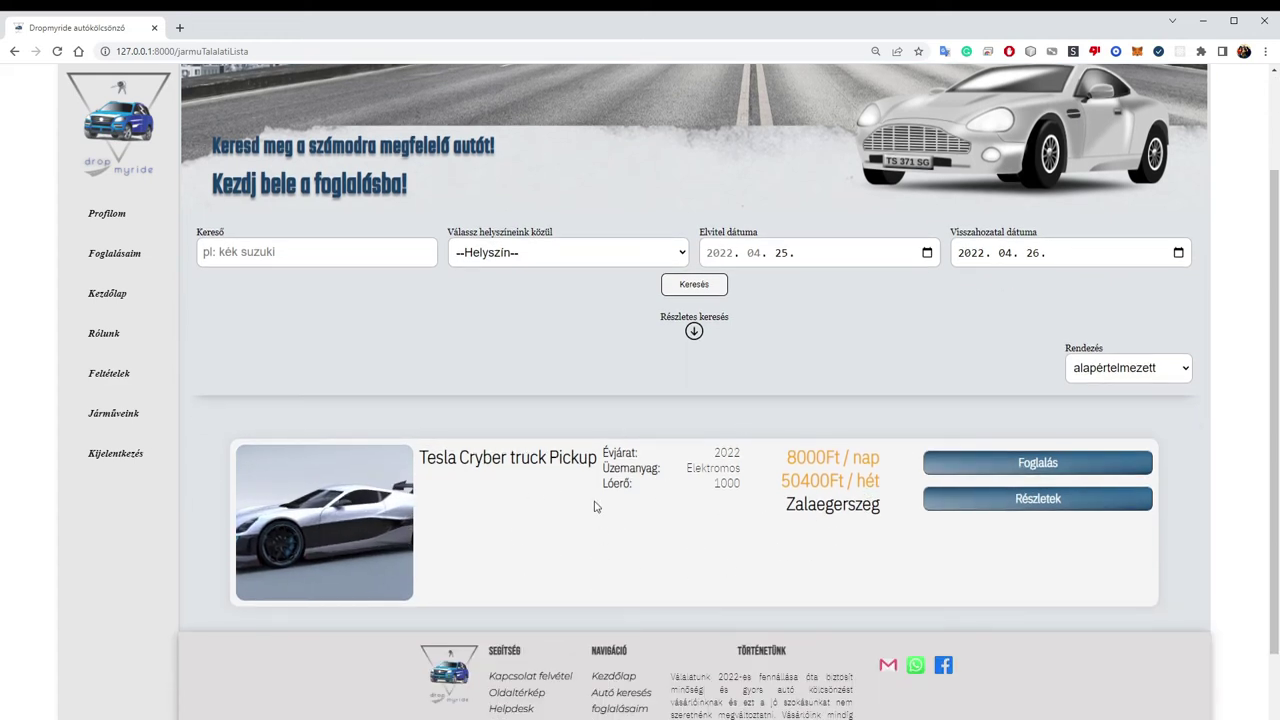
Start booking the Tesla Cyber truck with 10:00 times, noting the 8000 daily and 16000 total.
click(1015, 466)
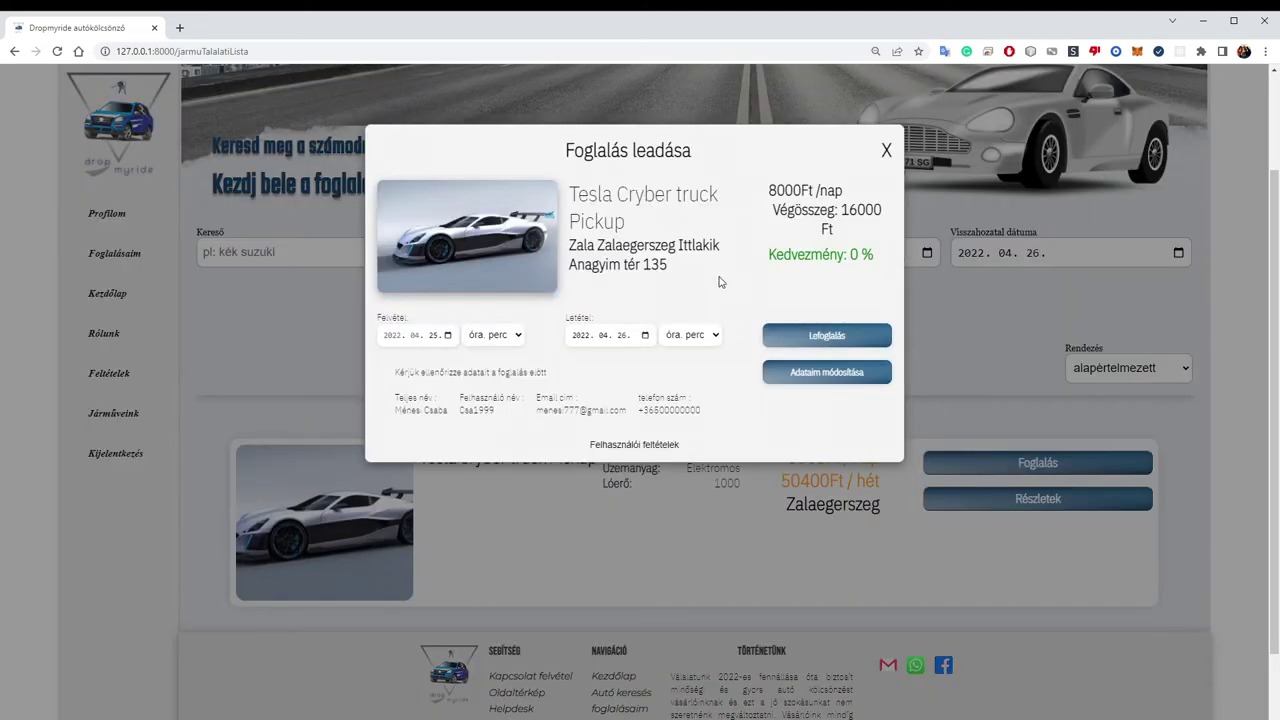
drag(684, 266, 554, 241)
click(684, 262)
click(495, 474)
click(684, 477)
drag(768, 190, 803, 190)
click(885, 223)
drag(885, 211, 849, 210)
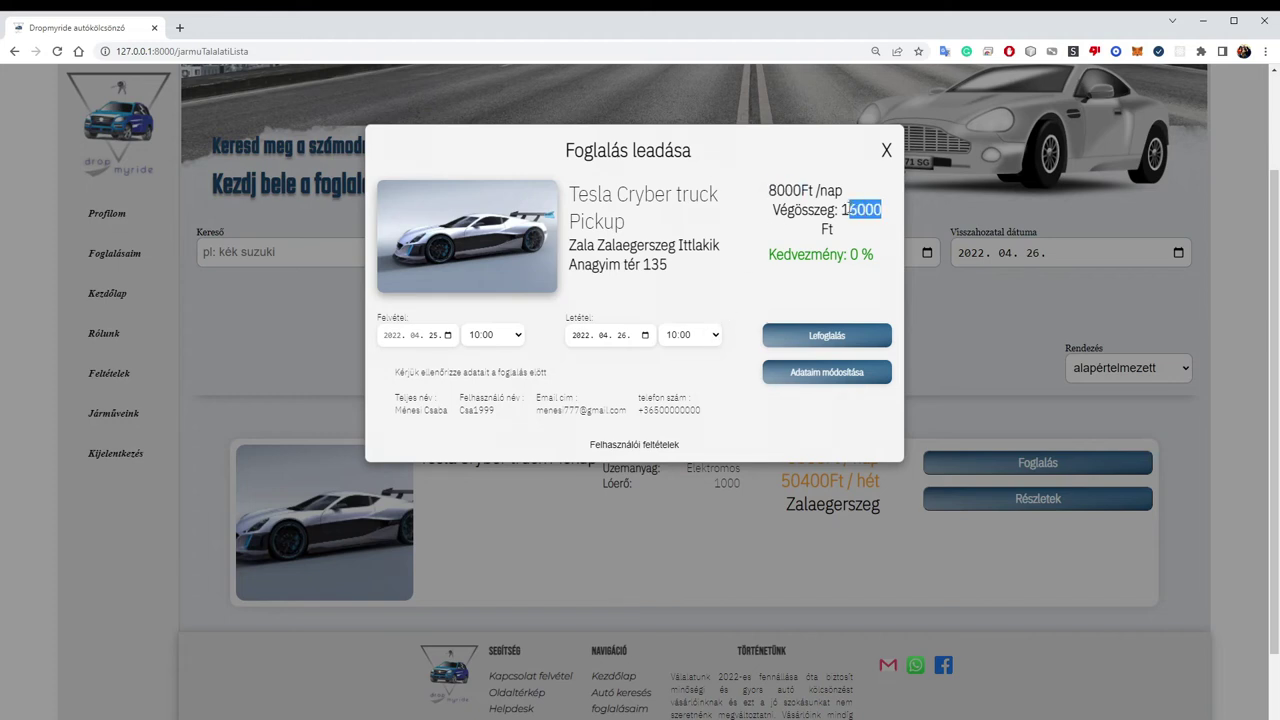
click(866, 233)
Move the return date to April 28, giving a 30400 total with a 5% discount.
click(645, 336)
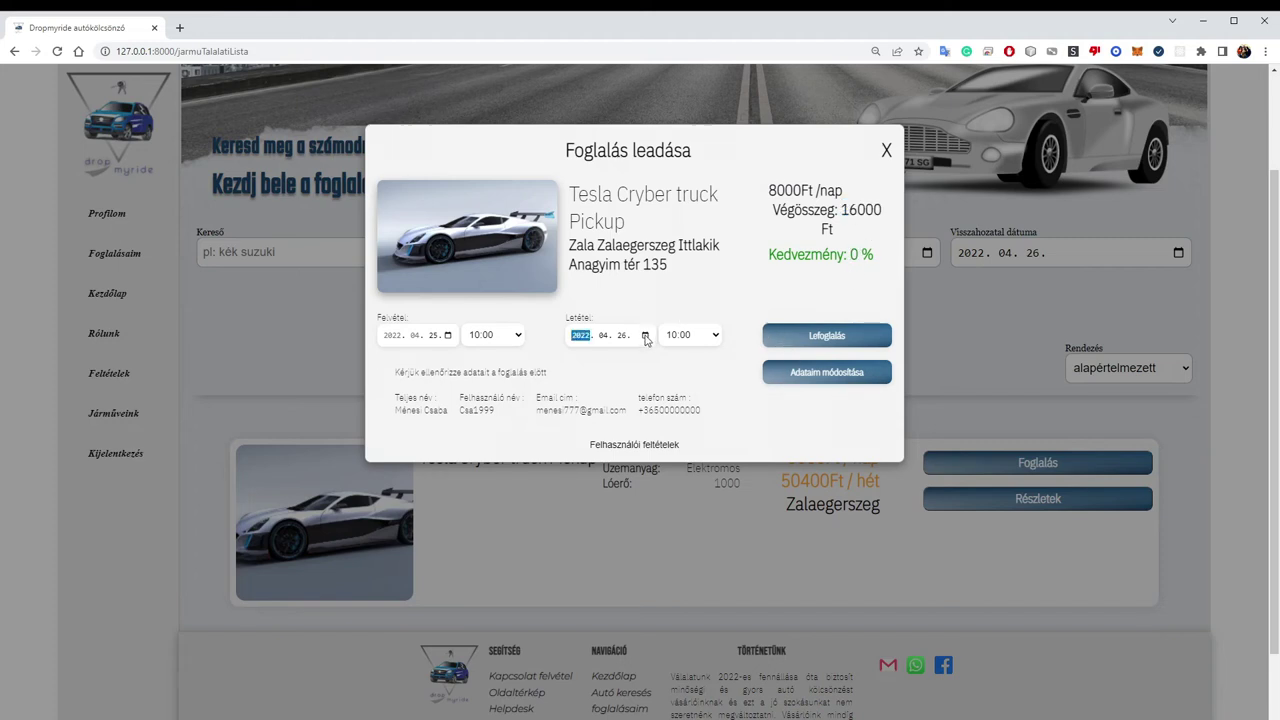
click(636, 476)
drag(840, 210, 895, 216)
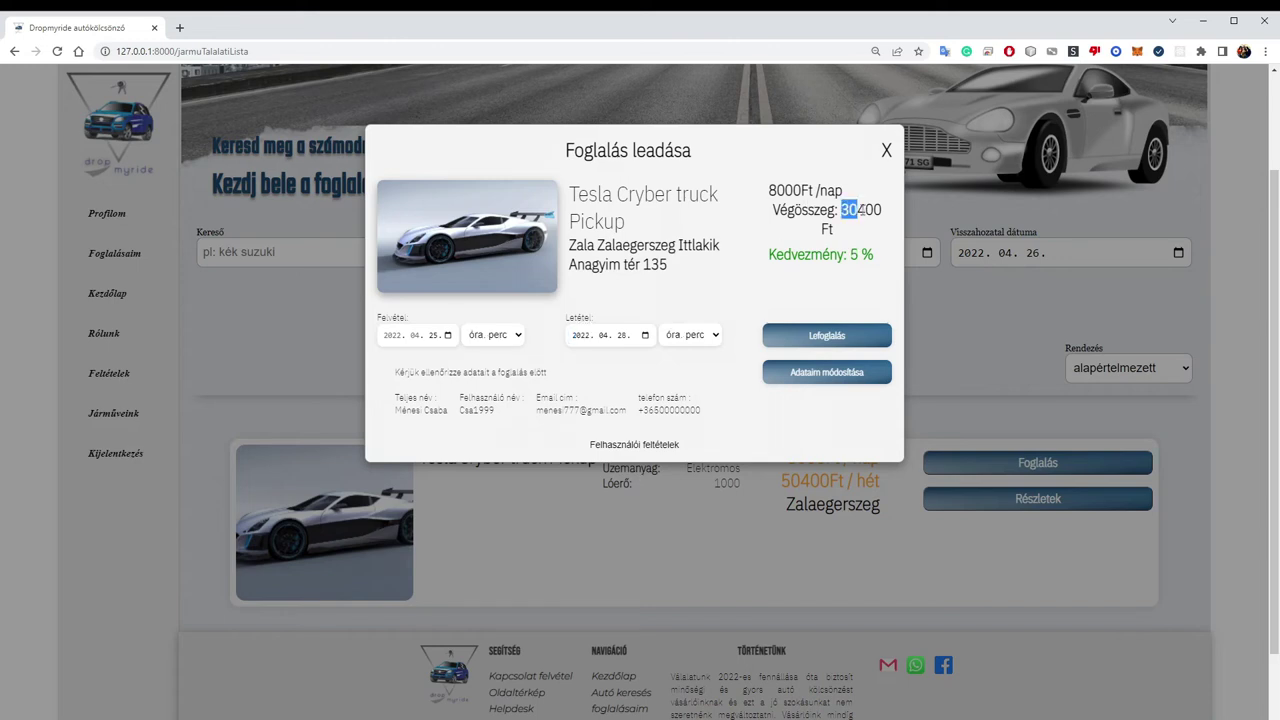
click(843, 256)
drag(851, 254, 861, 258)
Reset both pickup and return times to 10:00 and view the terms of use.
click(508, 343)
click(500, 476)
click(698, 474)
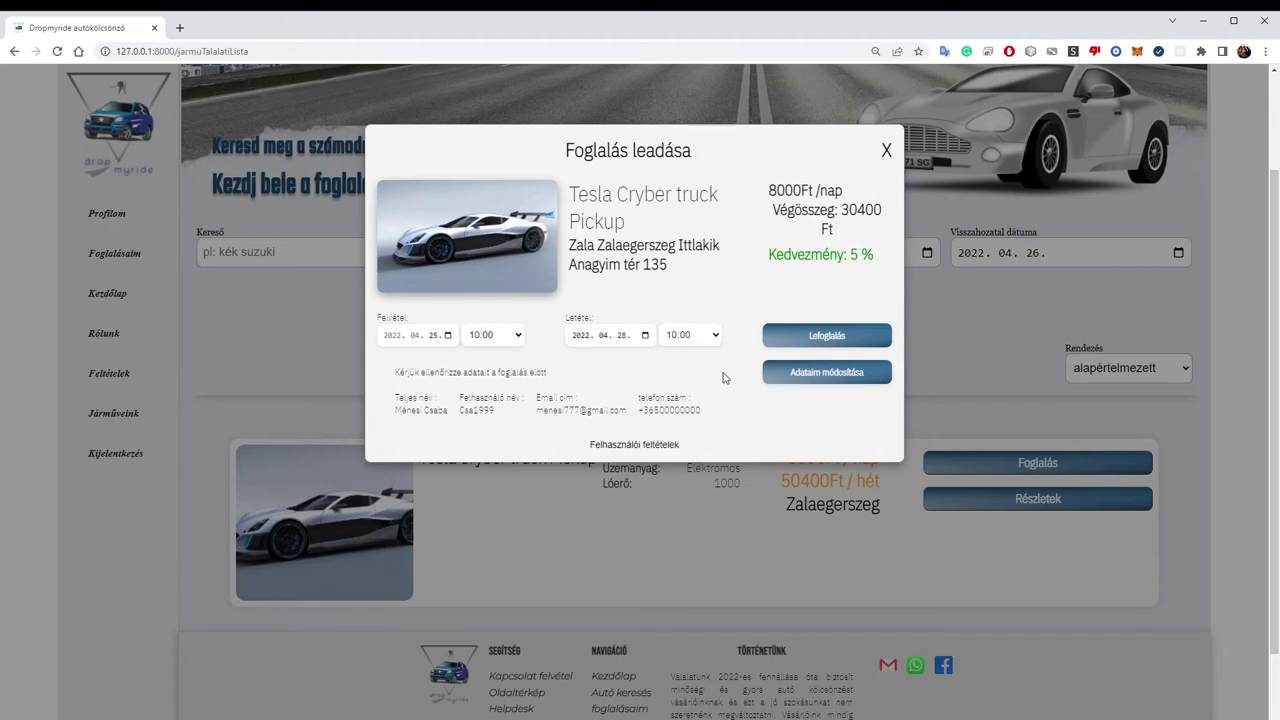
click(666, 446)
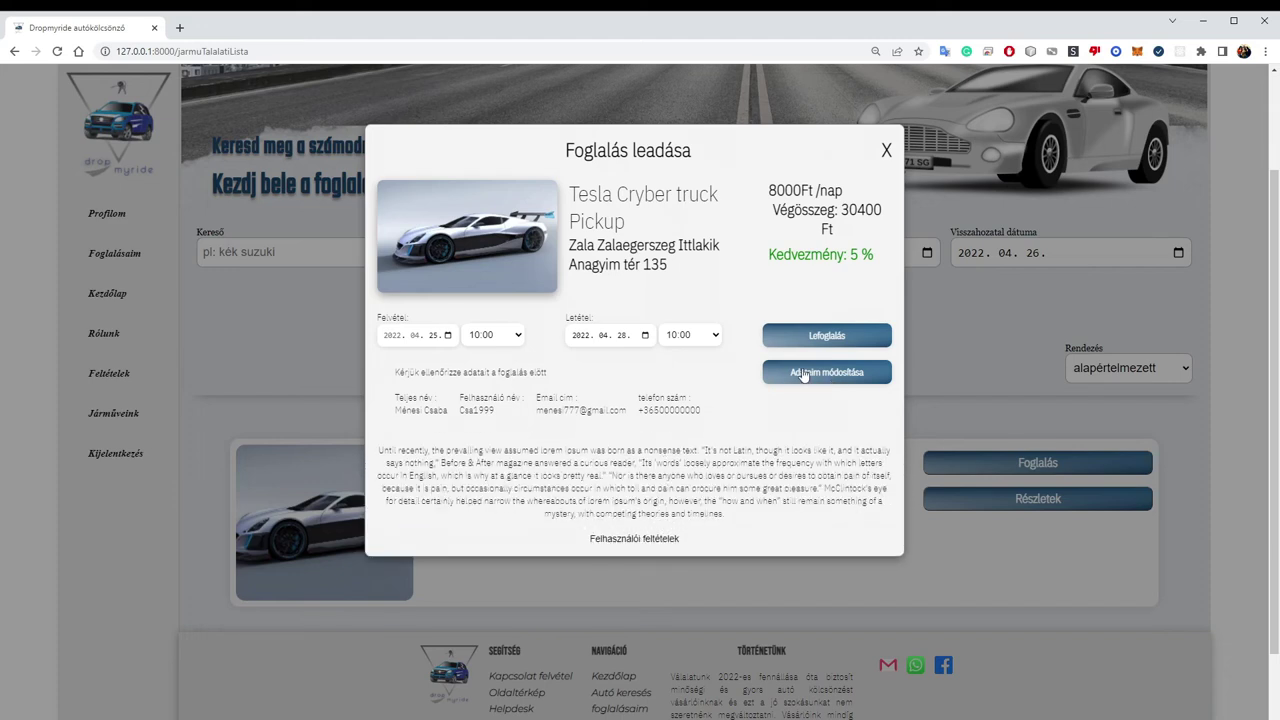
click(666, 538)
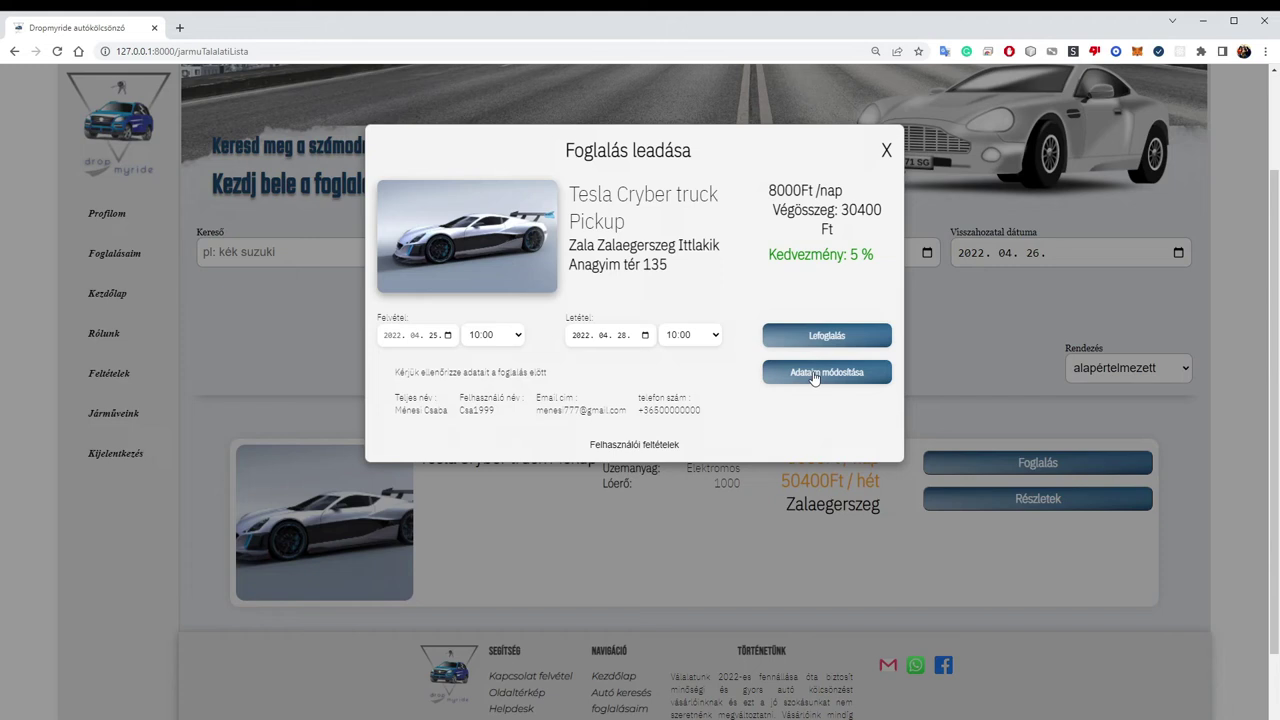
Review the user's contact details and the pickup address on the booking form.
drag(702, 410, 393, 420)
click(510, 414)
drag(683, 270, 566, 242)
click(648, 262)
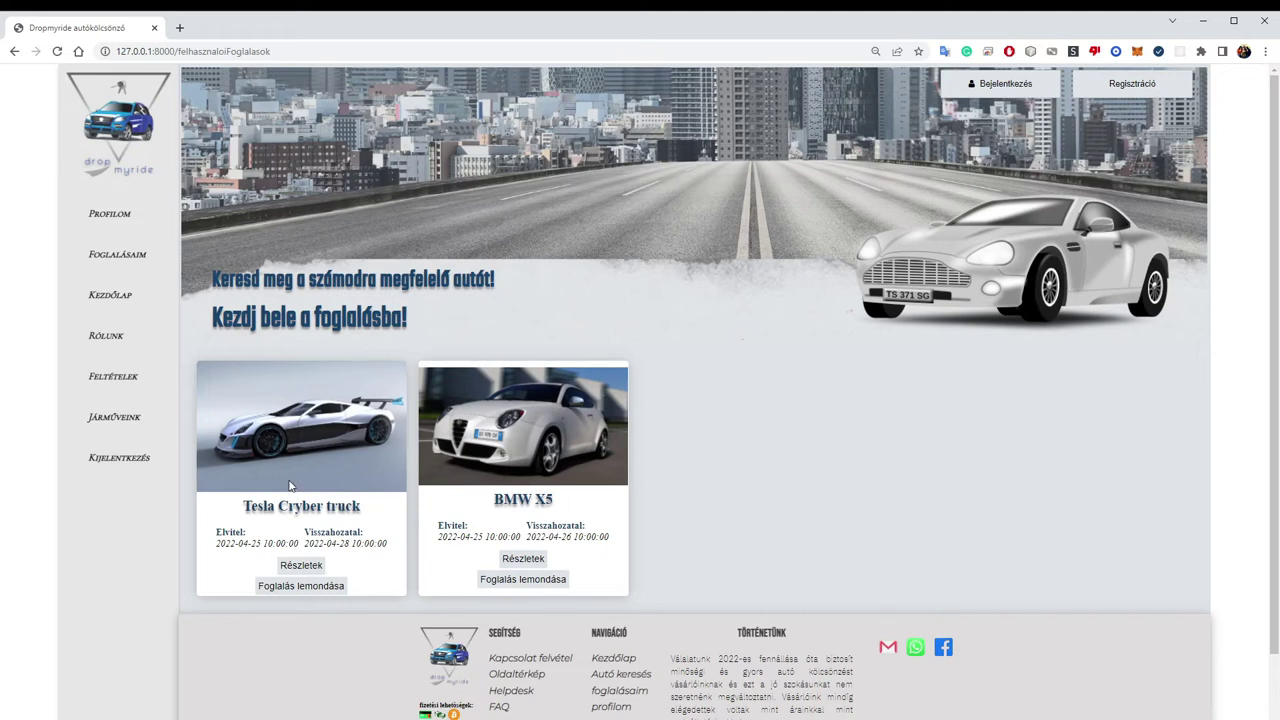
Expand and collapse the Tesla Cyber truck booking's details in Foglalásaim.
click(301, 565)
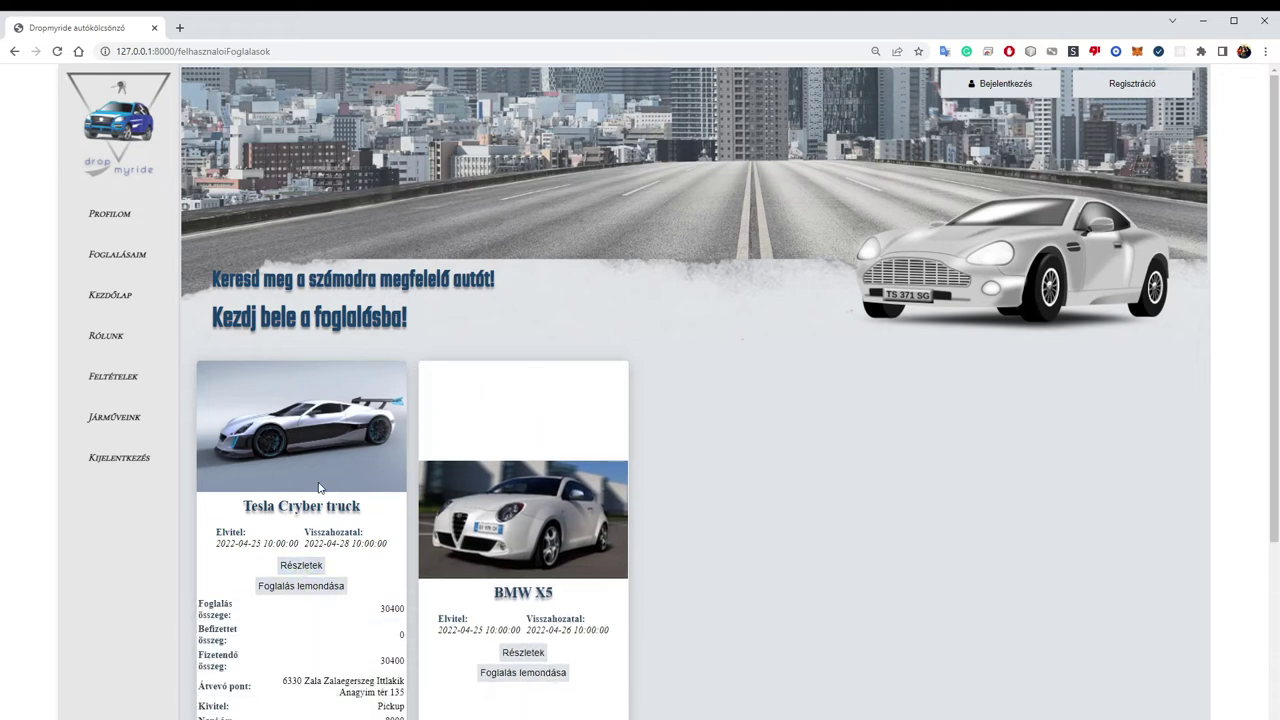
scroll(338, 459, down, 2)
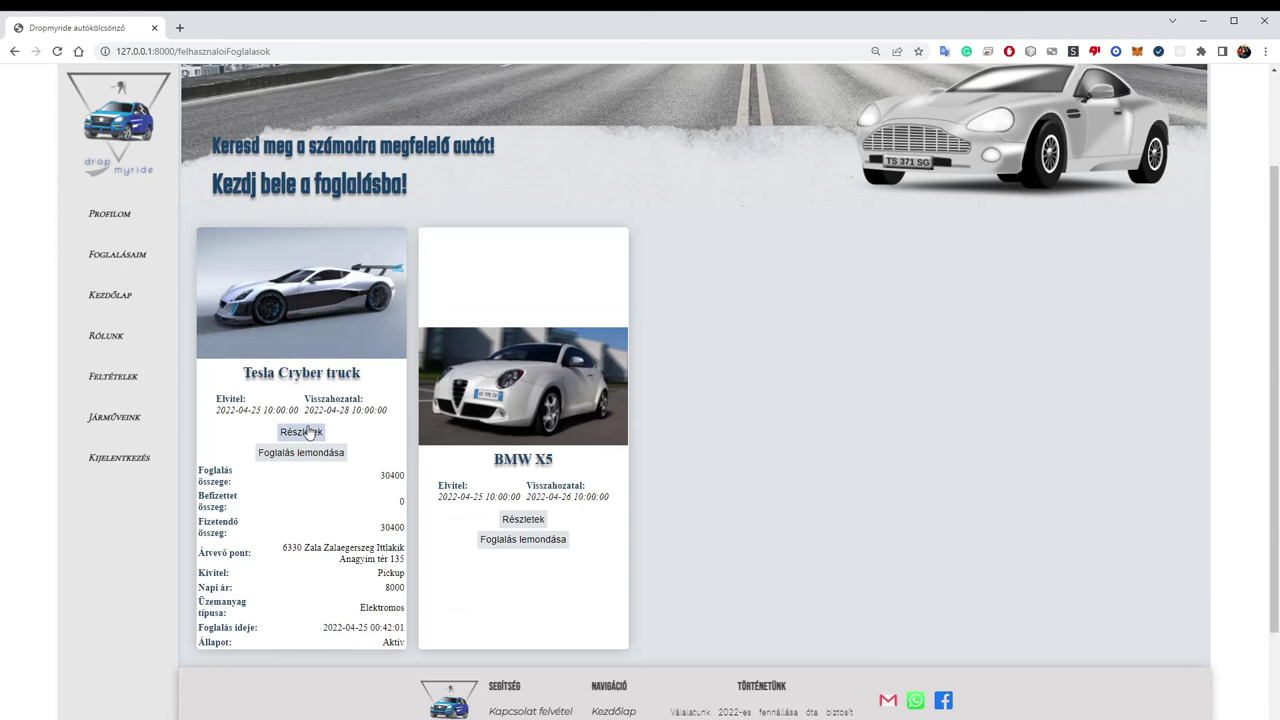
click(301, 431)
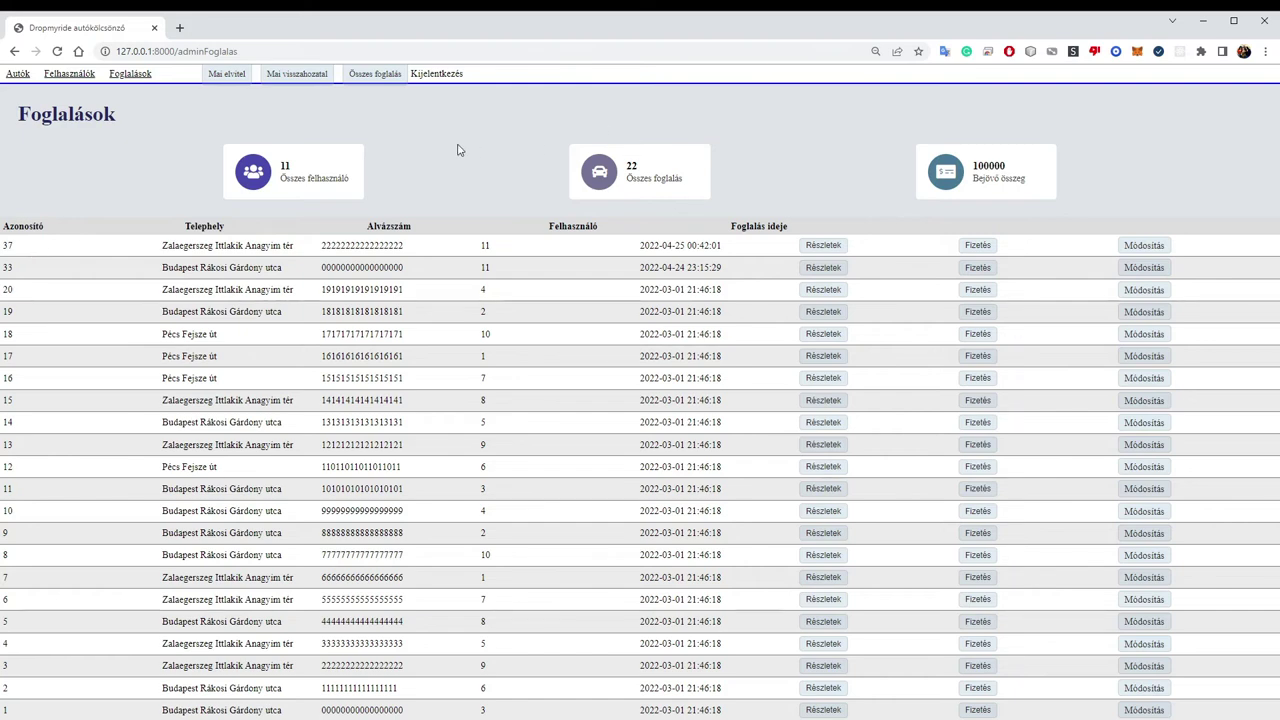
Review booking 37's payment panel: 30400 total, 30400 outstanding, basis 'foglalás létrehozva'.
click(978, 246)
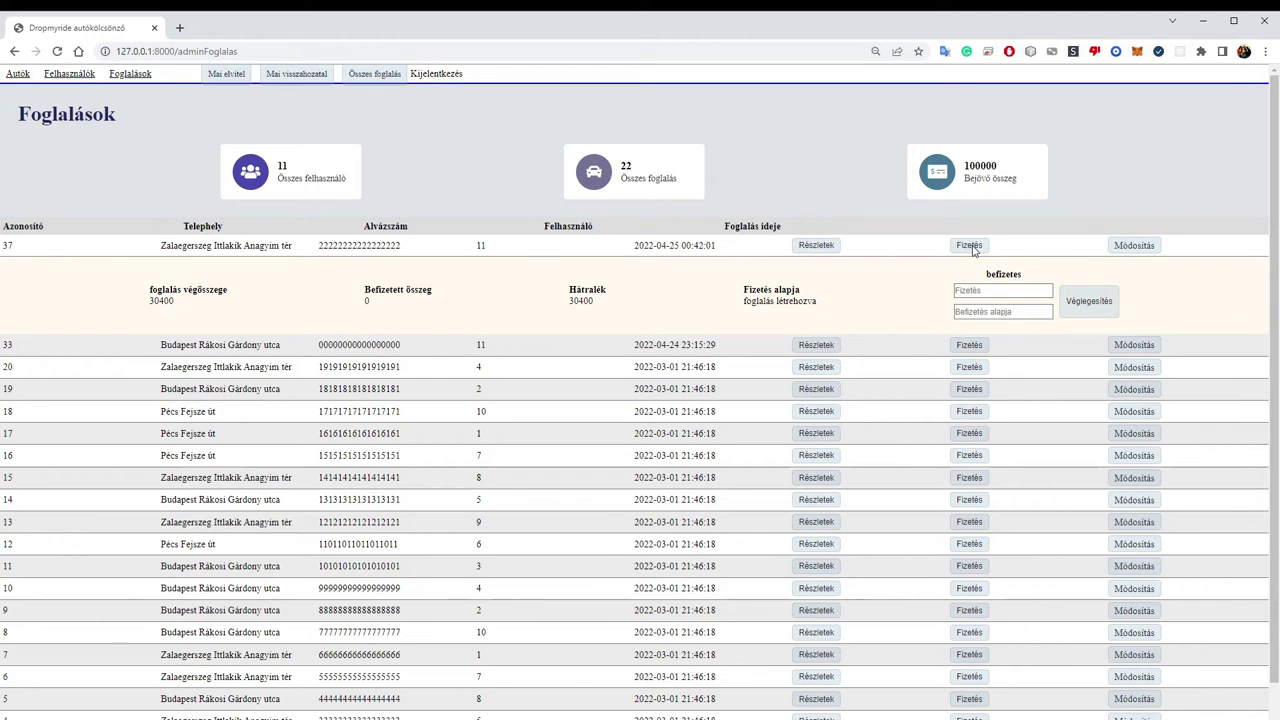
drag(180, 302, 140, 305)
click(163, 301)
click(183, 308)
click(395, 308)
drag(600, 305, 574, 301)
click(560, 307)
drag(777, 302, 731, 303)
click(729, 307)
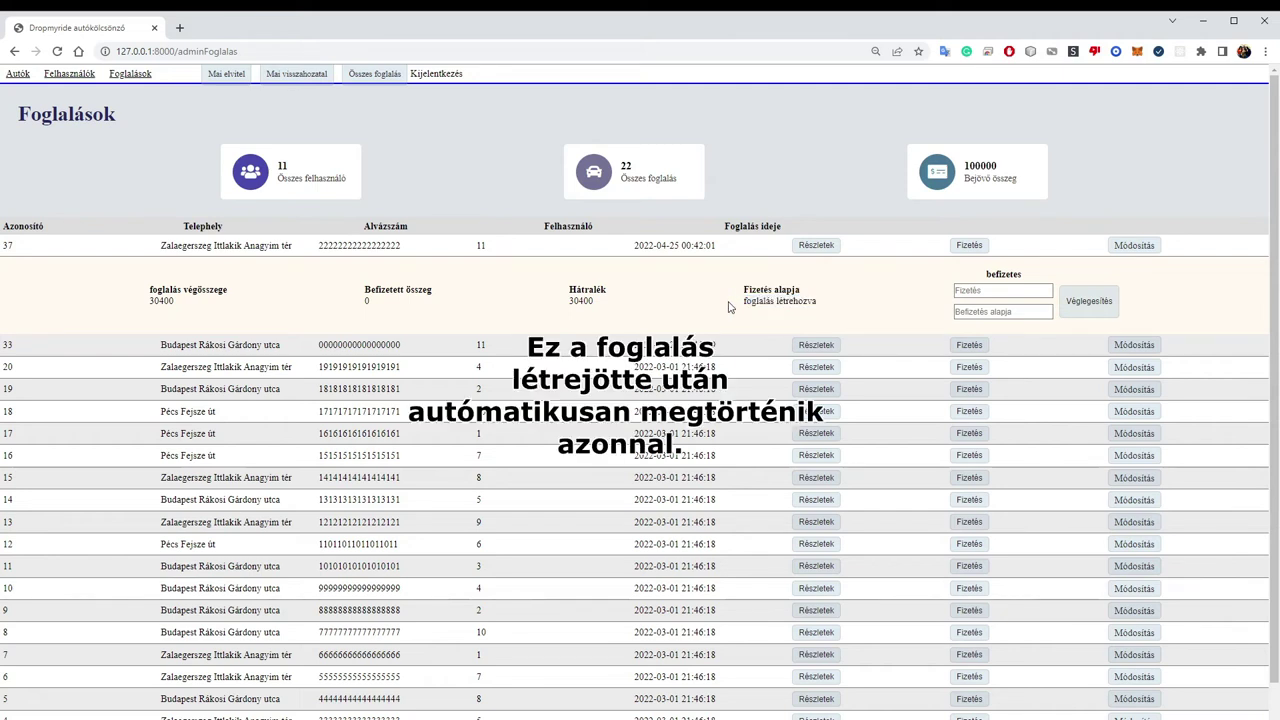
drag(811, 300, 744, 302)
click(747, 314)
Record a 30400 payment for booking 37 with basis 'hátralék' and finalize it.
double_click(590, 300)
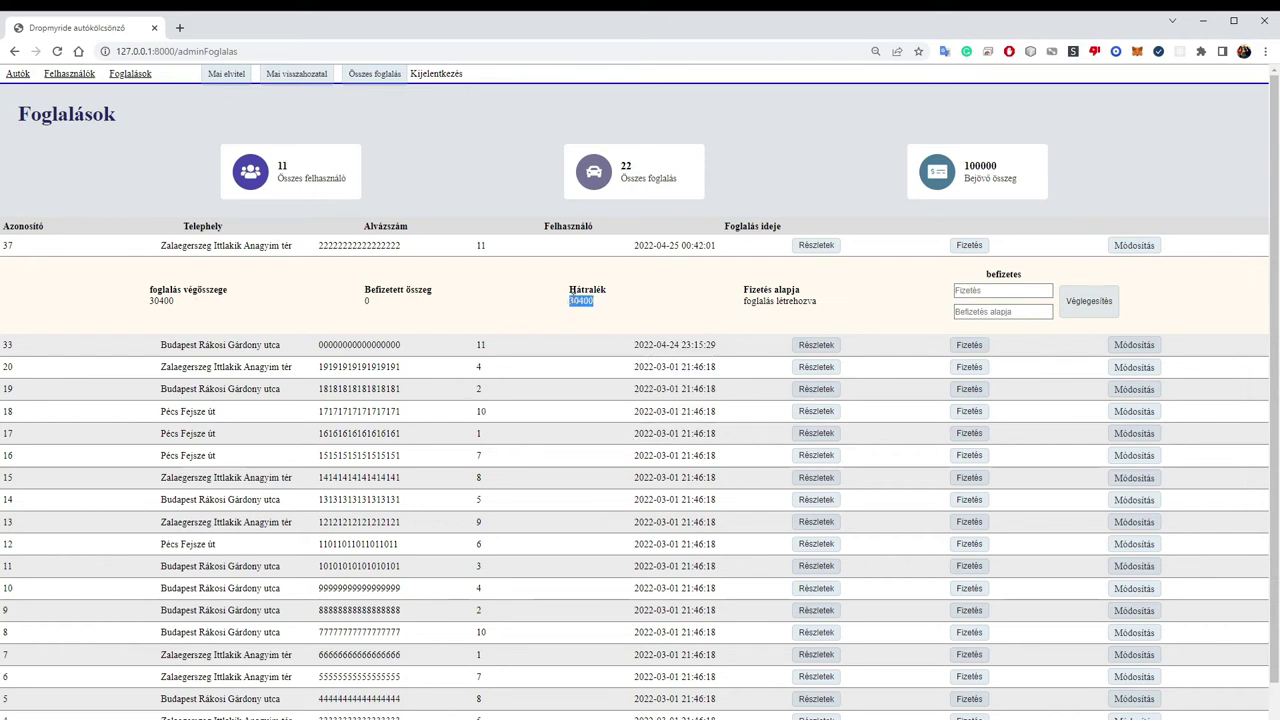
click(980, 291)
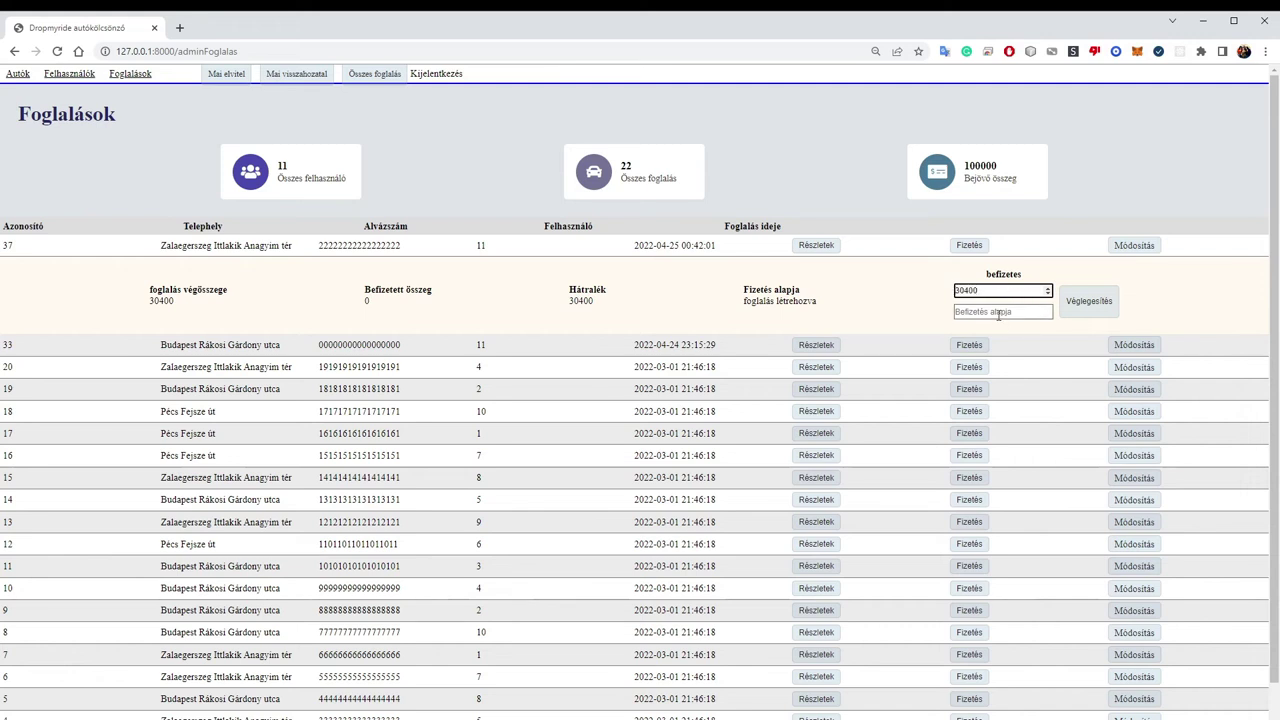
click(1001, 313)
text(hátralék)
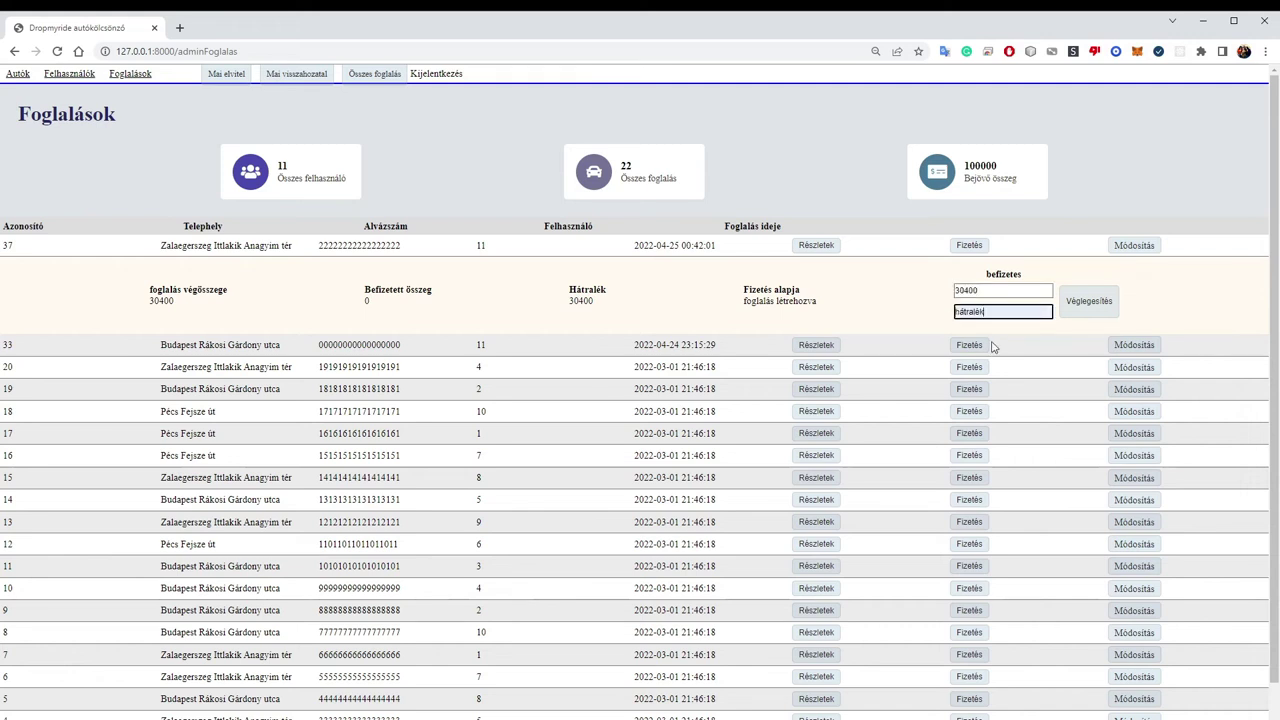
click(1190, 306)
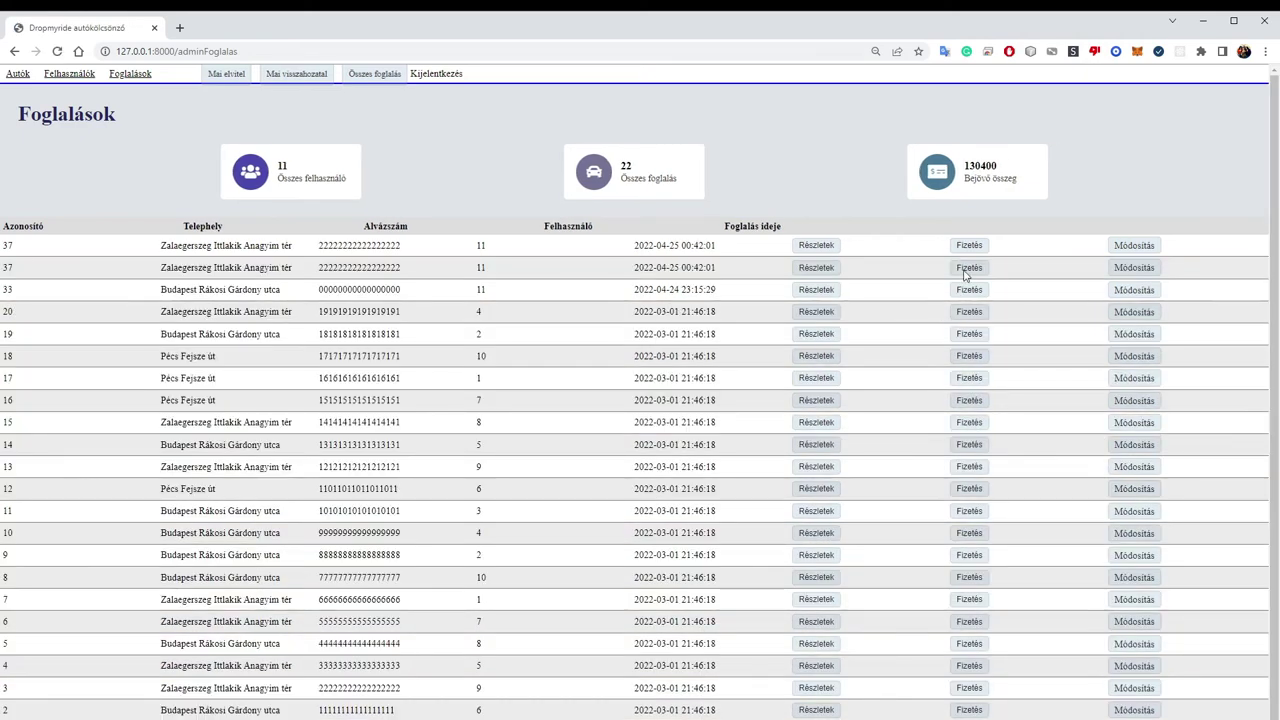
click(956, 290)
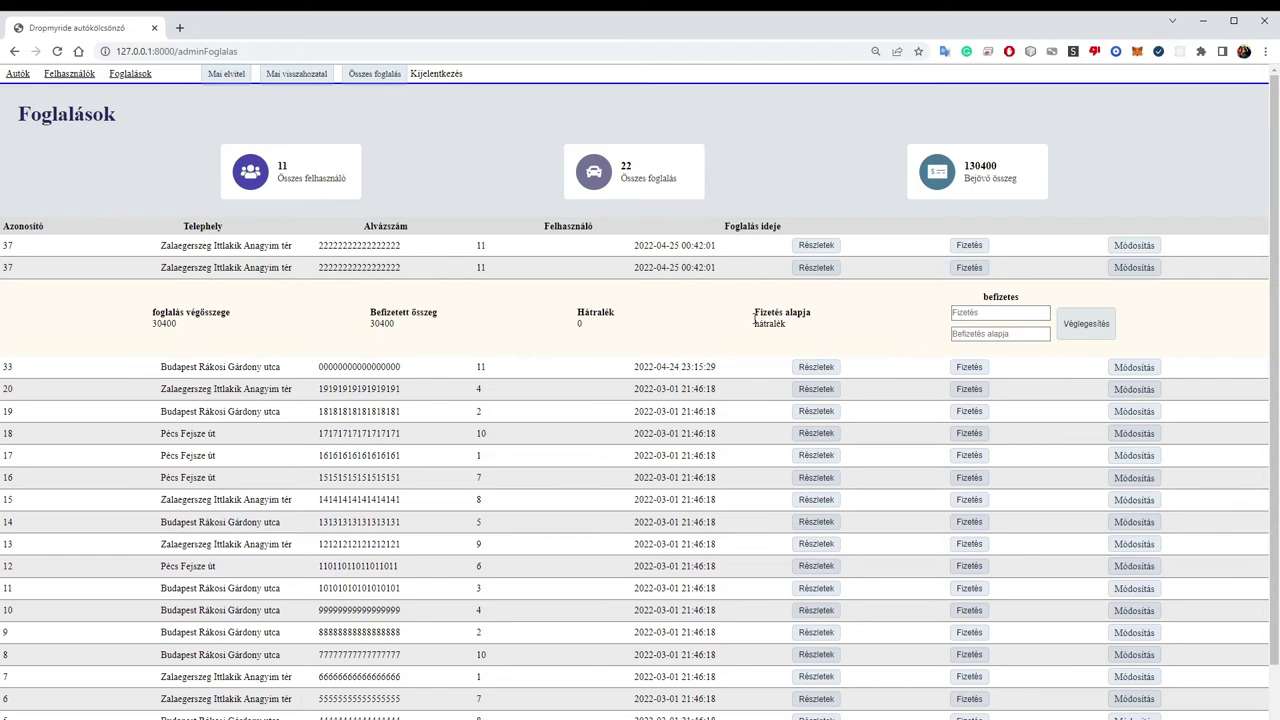
Check the new booking 37 entry: 30400 paid with basis 'hátralék'.
drag(186, 326, 148, 324)
drag(428, 325, 351, 328)
click(432, 325)
drag(810, 328, 745, 327)
click(847, 333)
Add a -10000 charge to booking 37 with basis 'károkozás' and finalize it.
click(996, 314)
text(-10000)
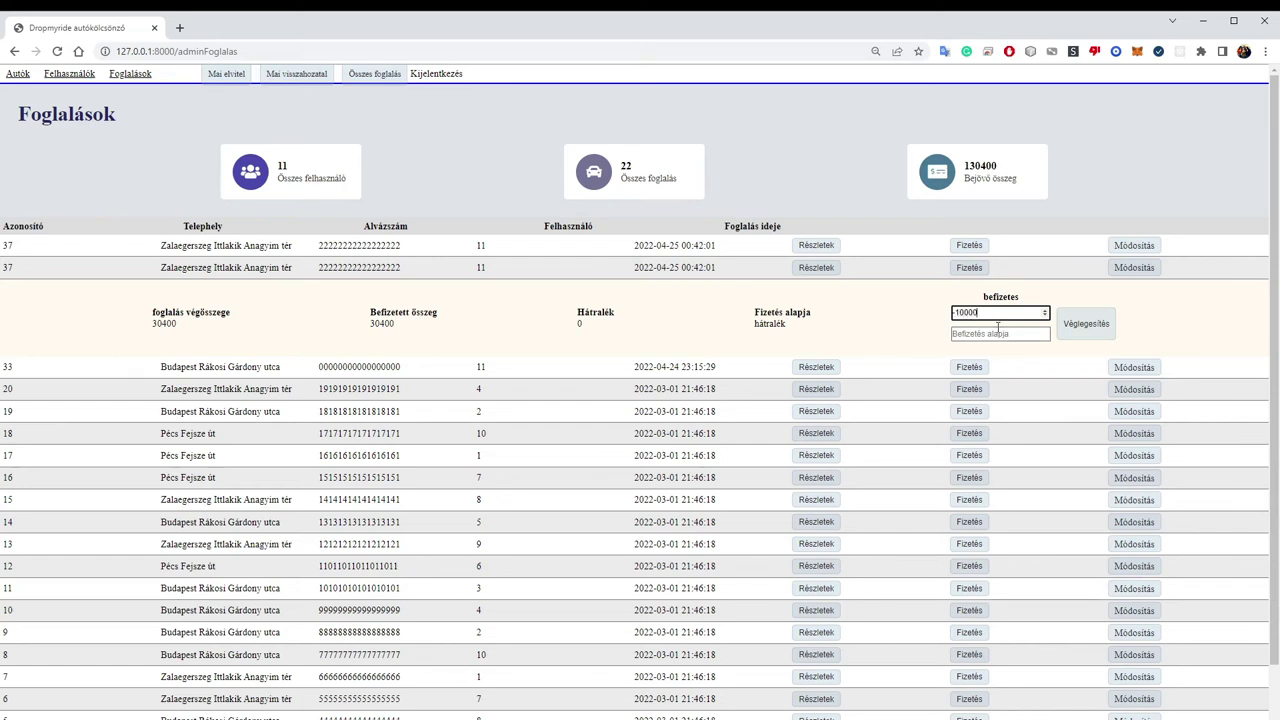
click(997, 333)
click(995, 391)
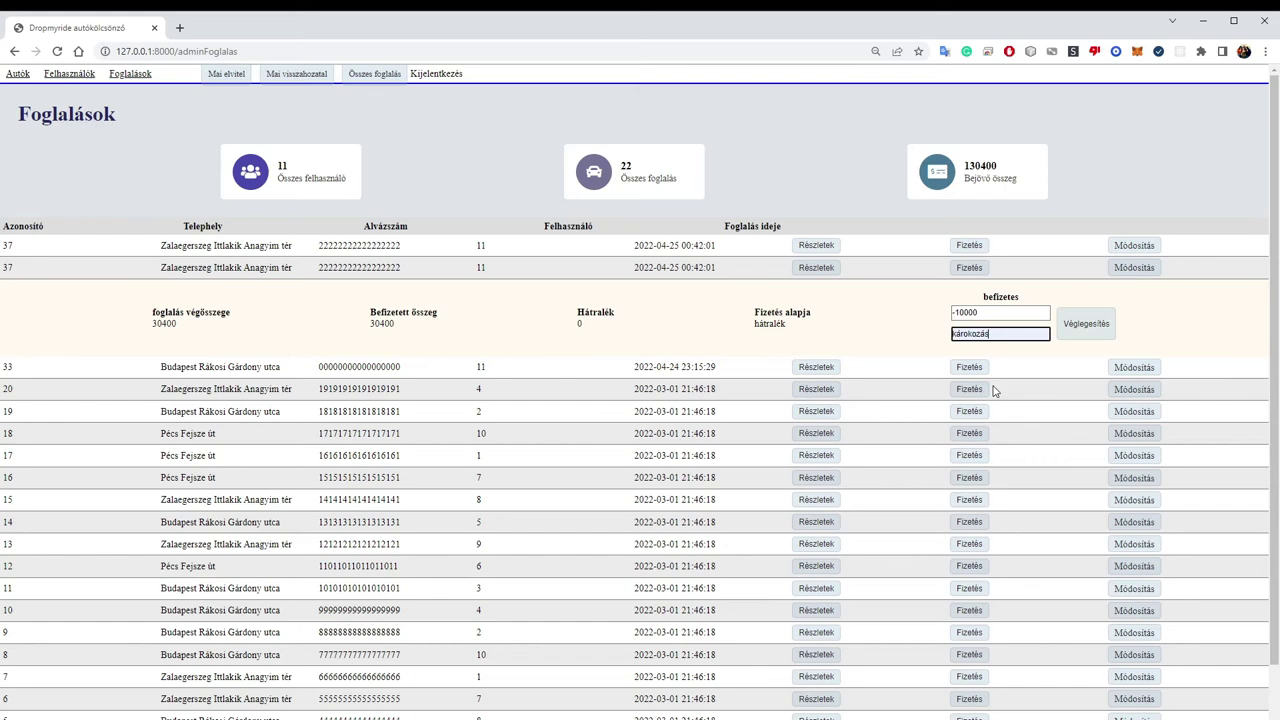
click(1164, 329)
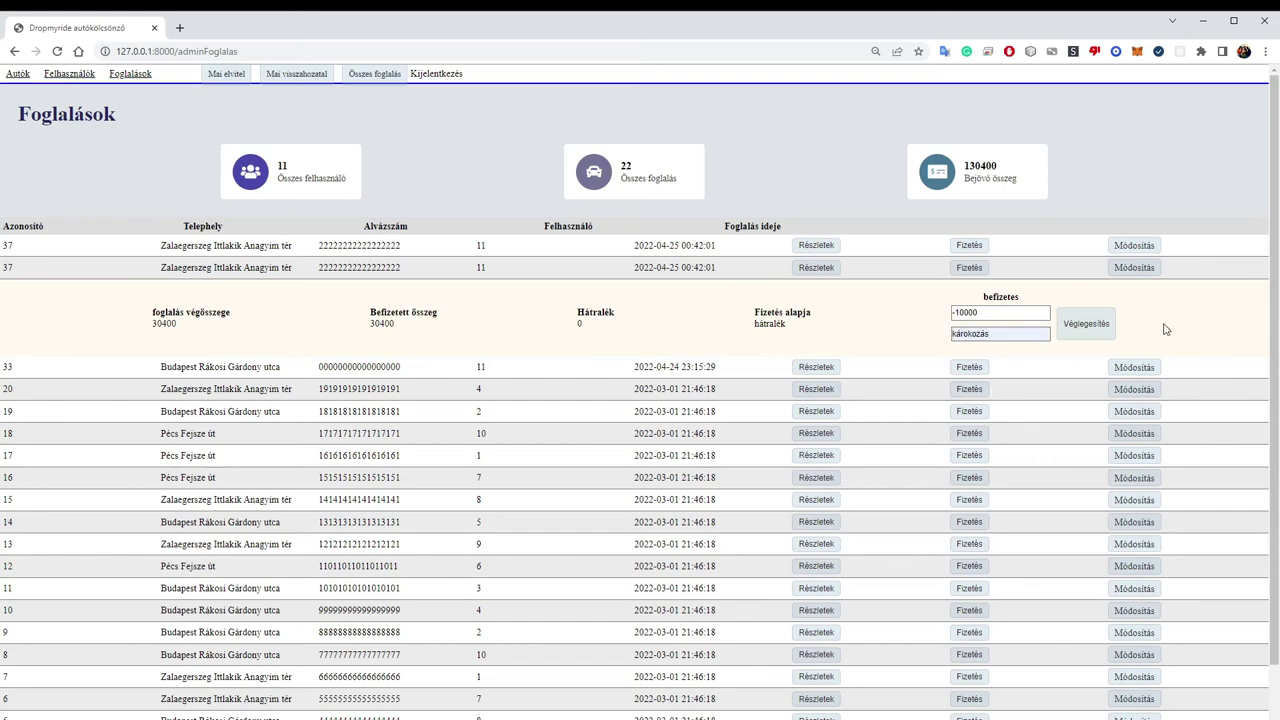
click(1101, 328)
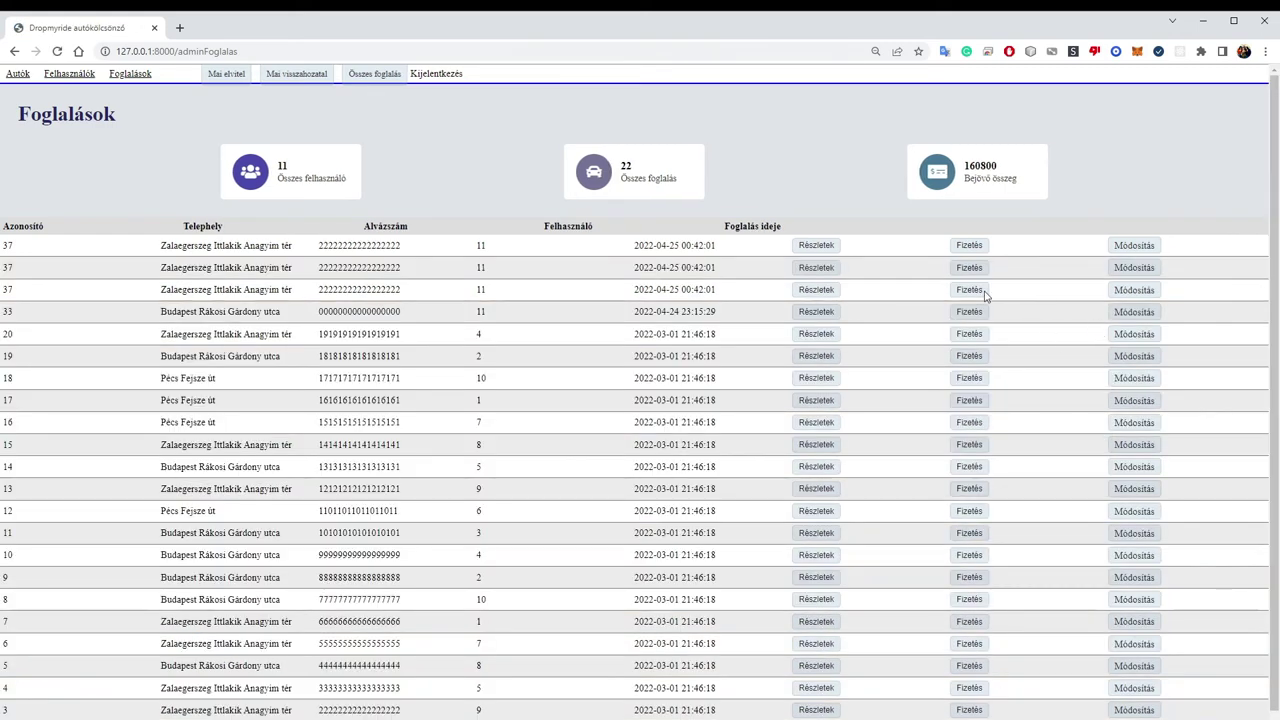
Verify booking 37 now shows 40400 total, 30400 paid, 10000 outstanding, basis 'károkozás'.
click(982, 291)
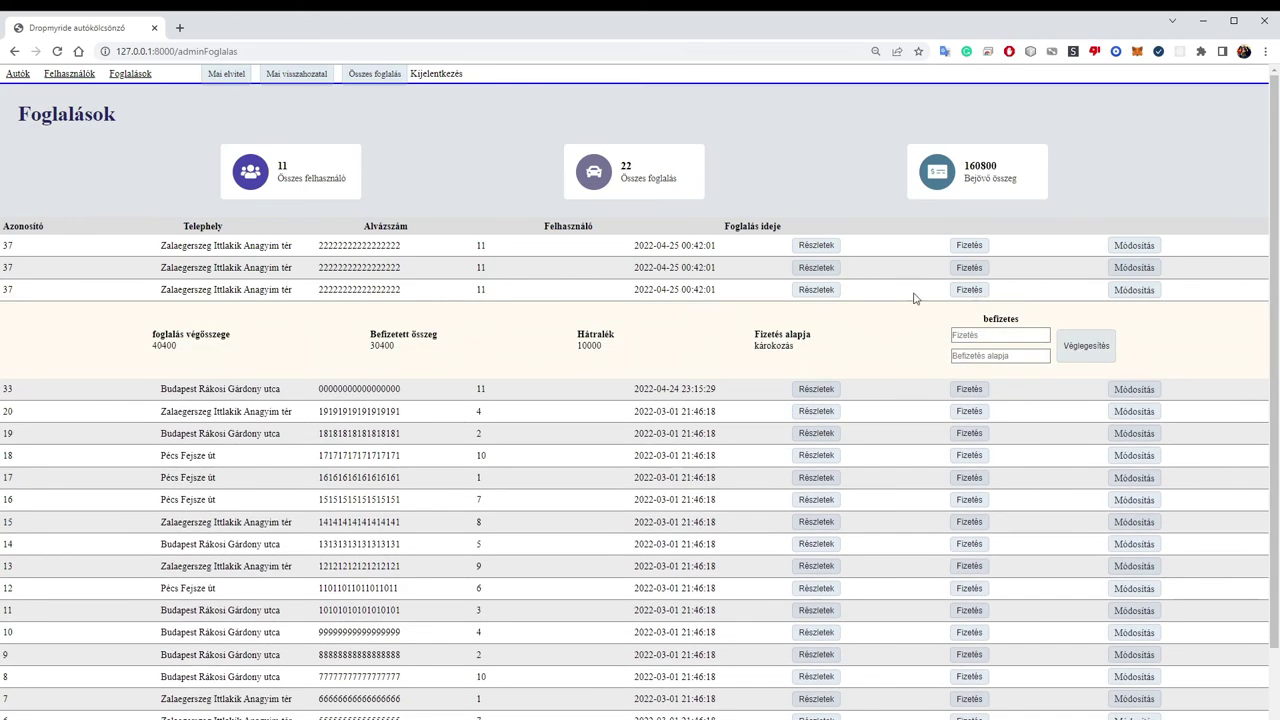
drag(183, 349, 133, 349)
double_click(395, 345)
click(420, 352)
drag(643, 345, 575, 348)
drag(818, 351, 752, 348)
Narrow the browser window to mobile width and scroll the site's mobile layout.
click(820, 360)
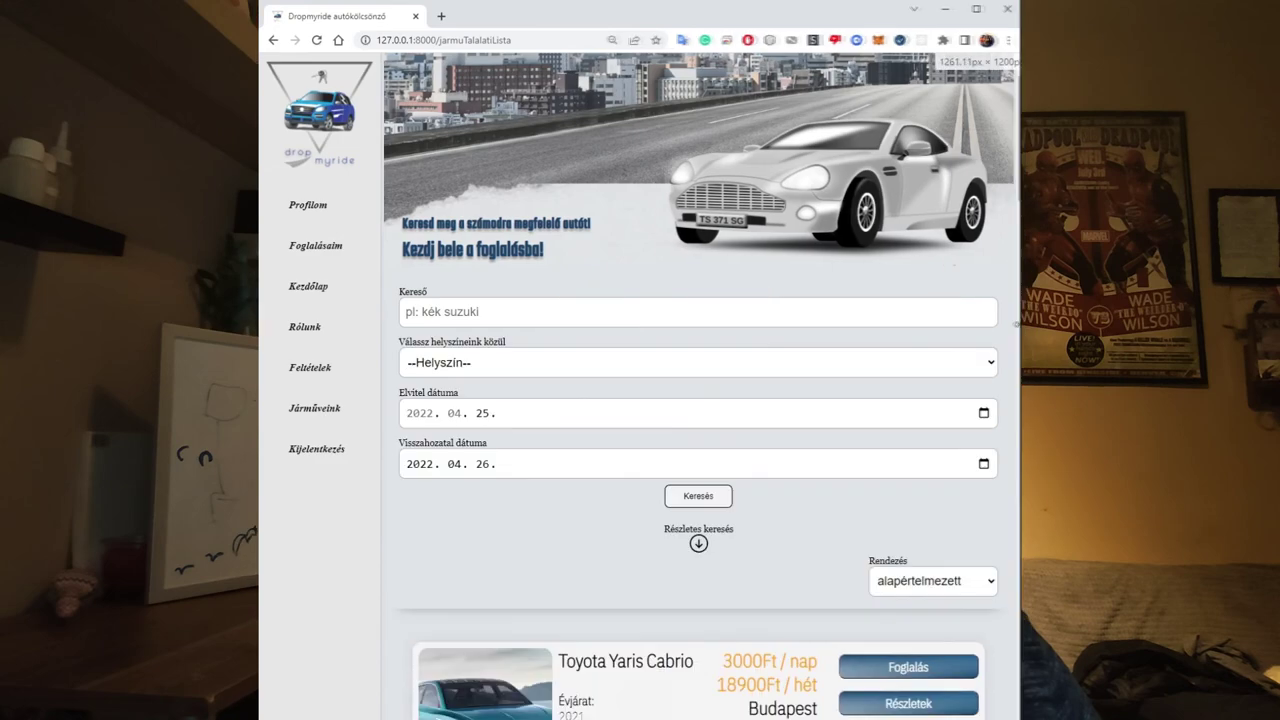
mouse_move(1017, 323)
mouse_down()
mouse_move(802, 330)
mouse_move(797, 317)
mouse_up()
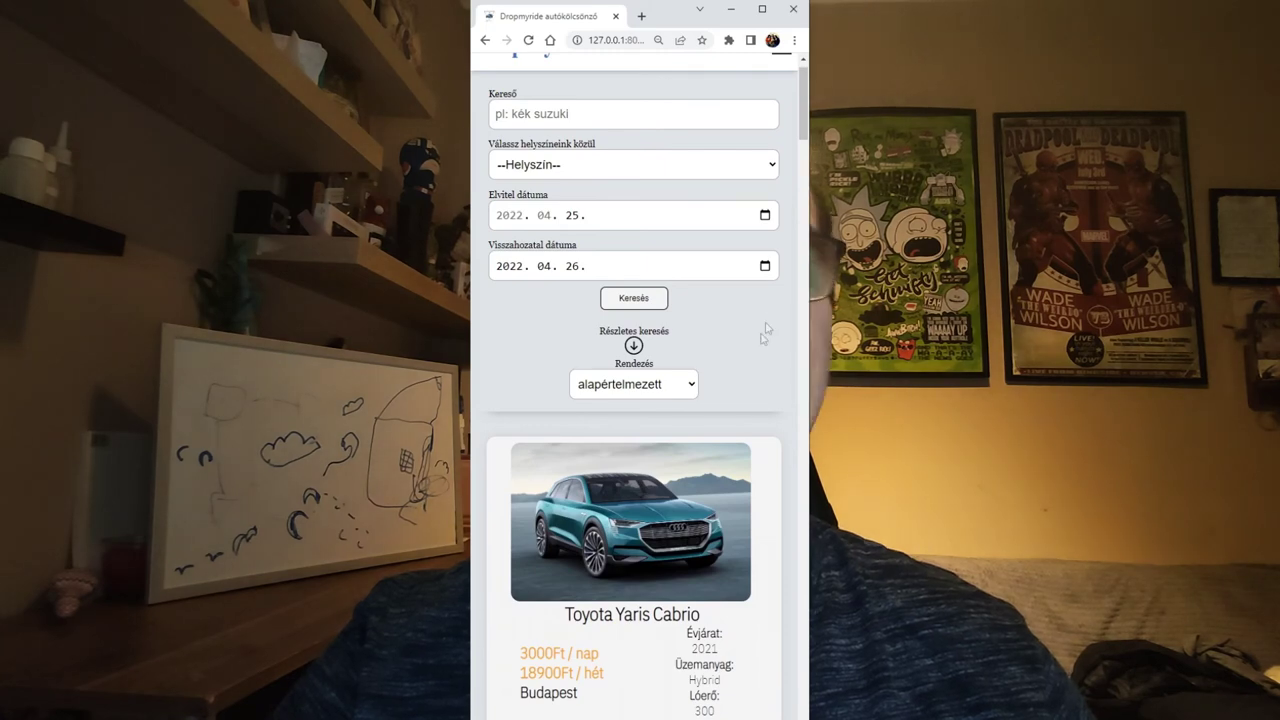
scroll(766, 351, down, 3)
scroll(770, 353, up, 2)
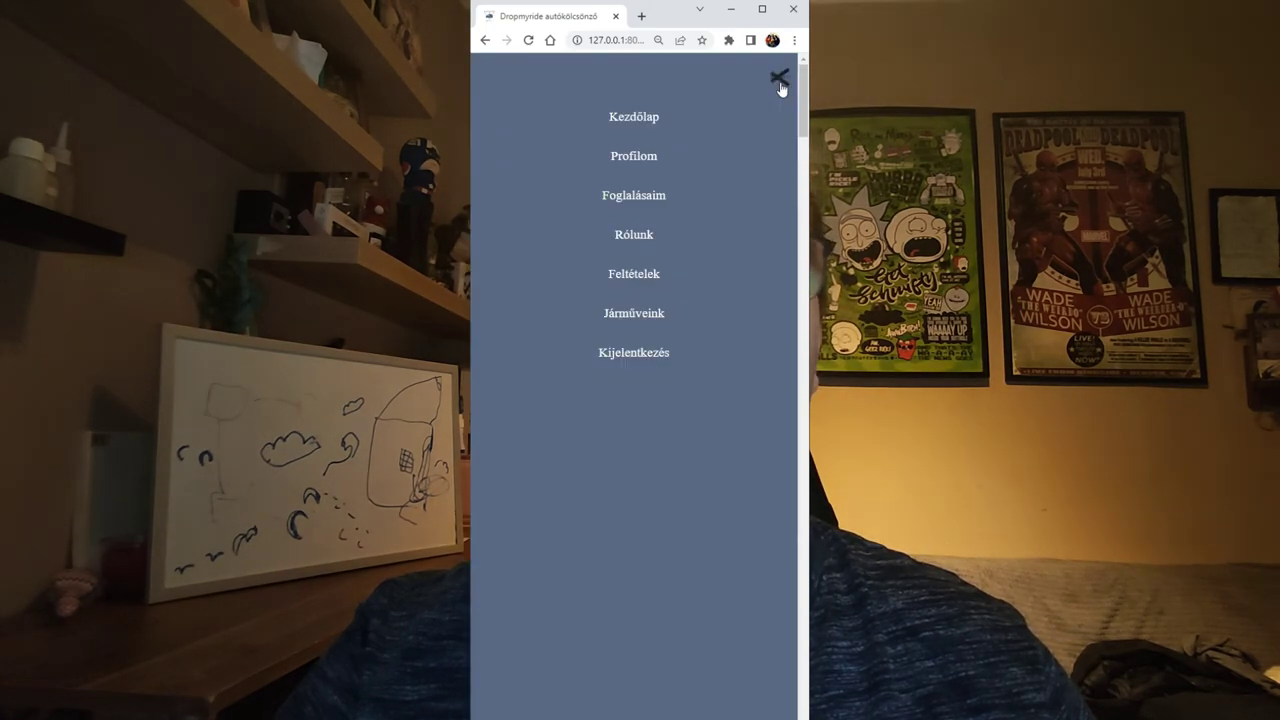